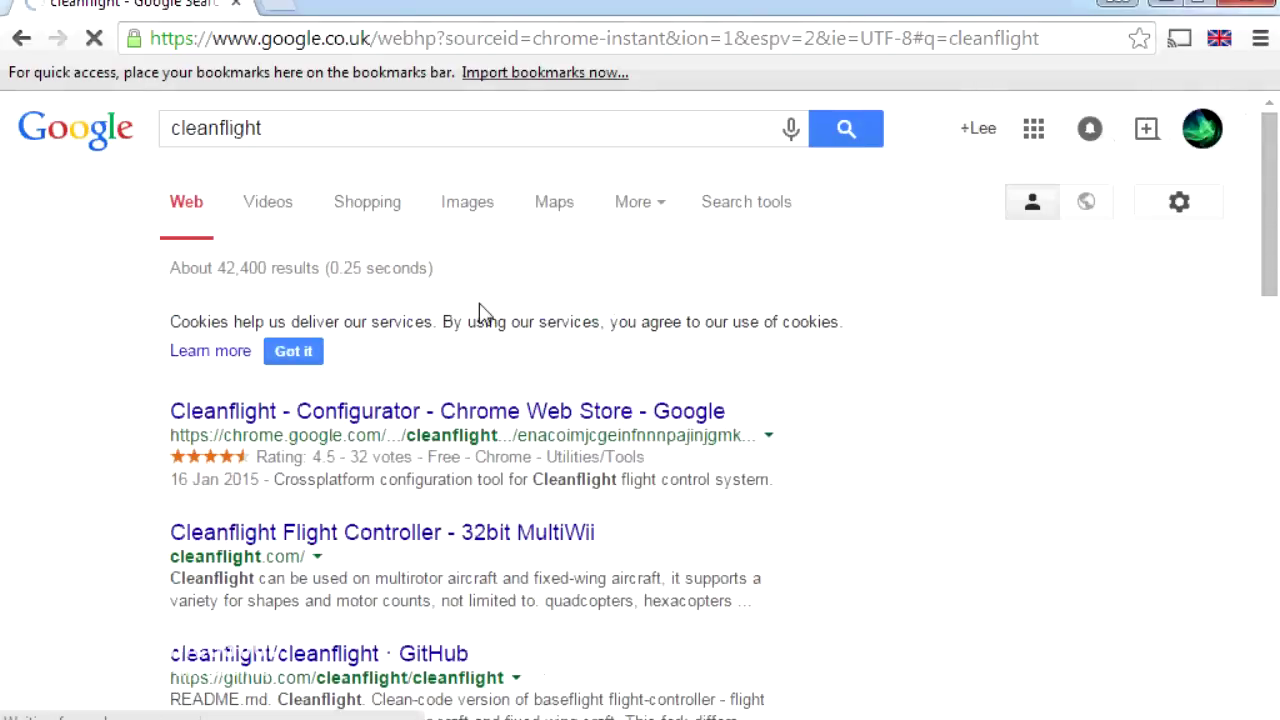
Step: Open the Cleanflight - Configurator store page from the search results and add the free app to Chrome
left_click(403, 418)
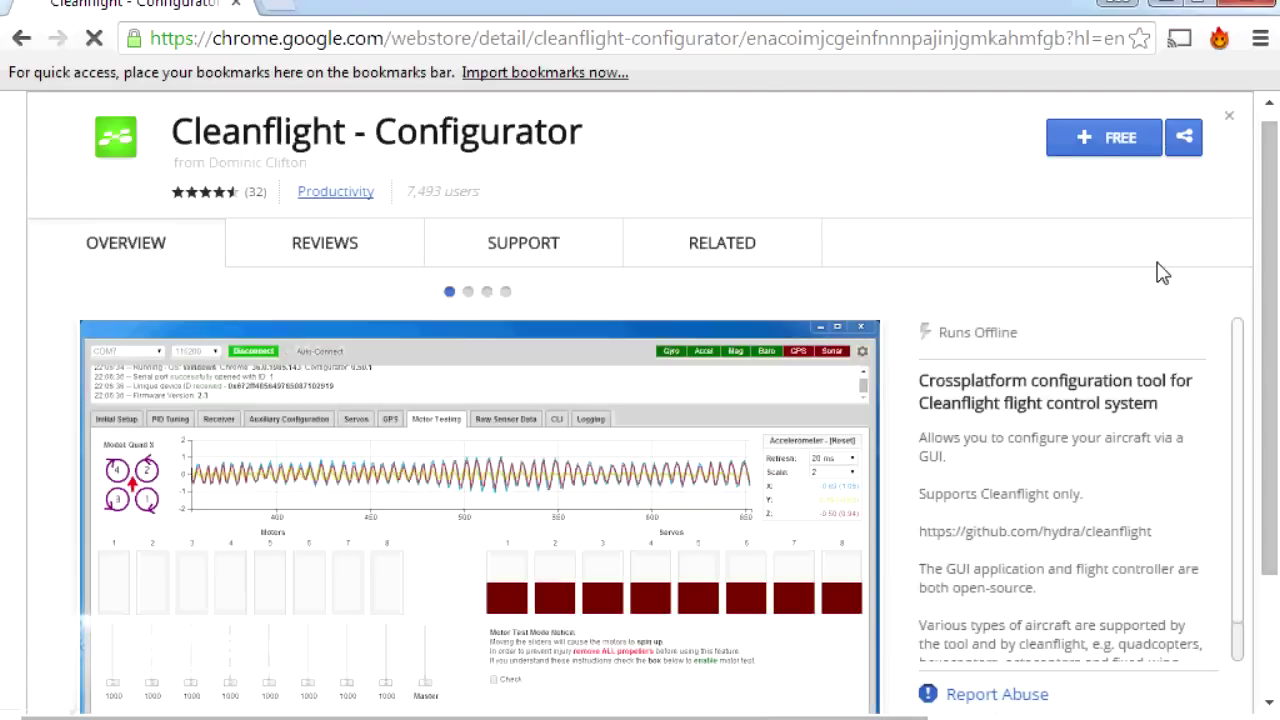
left_click(1095, 143)
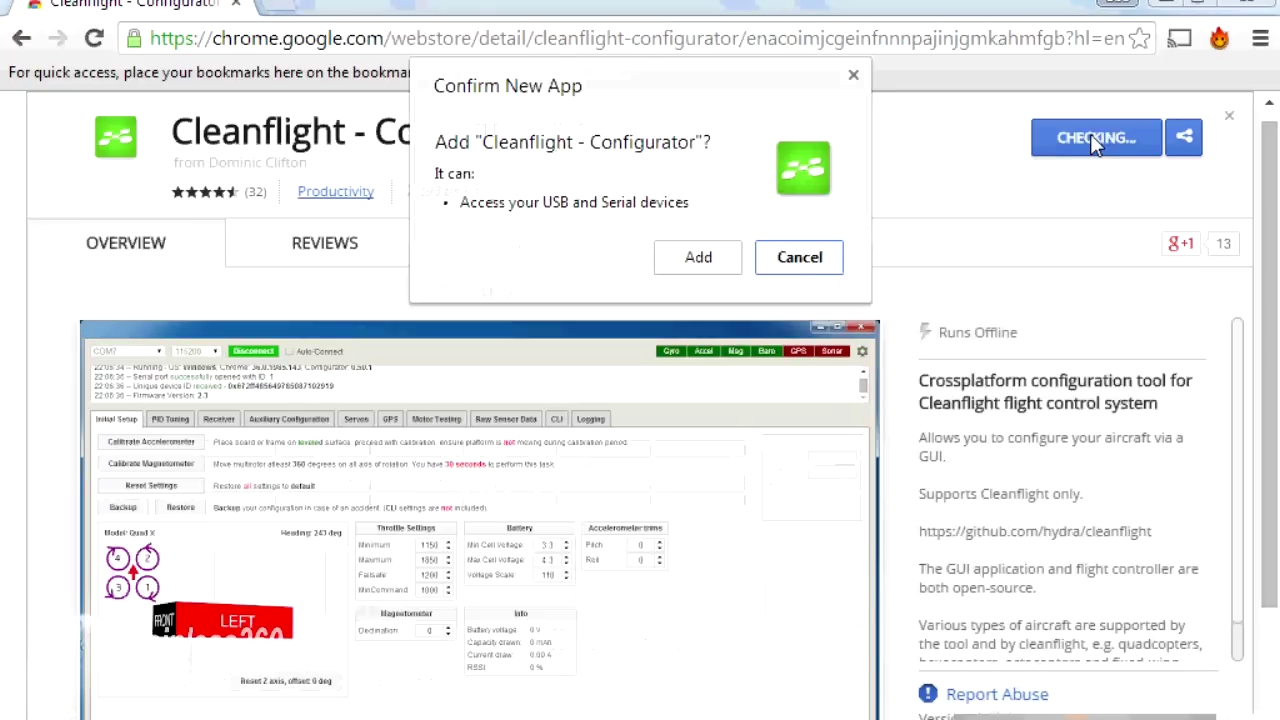
left_click(699, 260)
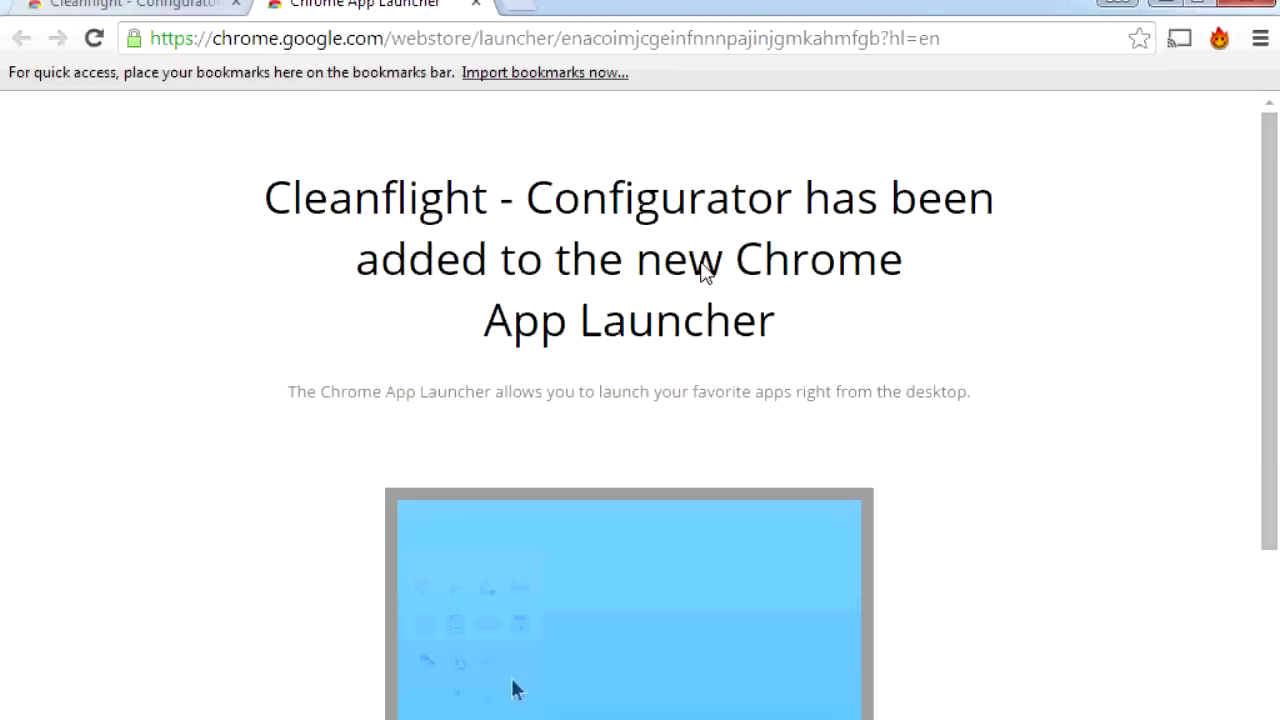
Step: Minimize the browser and launch Cleanflight from the Chrome App Launcher on the desktop, repositioning its window
left_click(1262, 42)
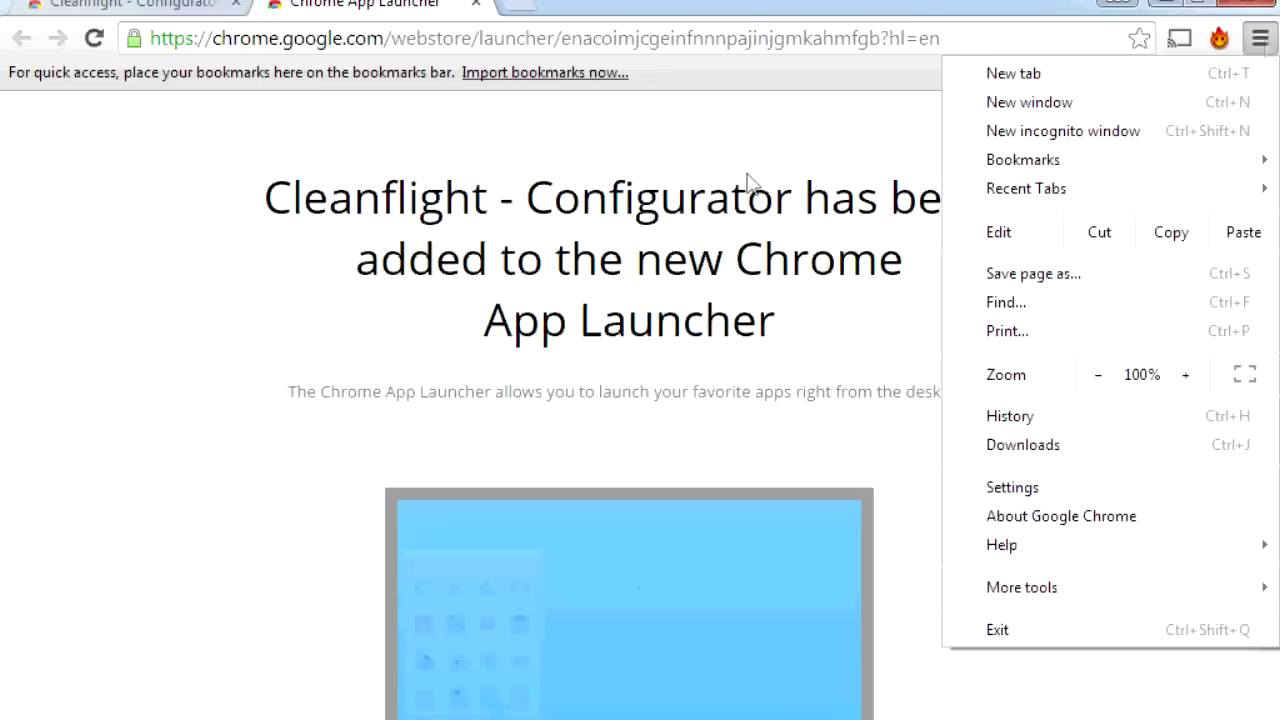
left_click(1165, 5)
left_click(1165, 5)
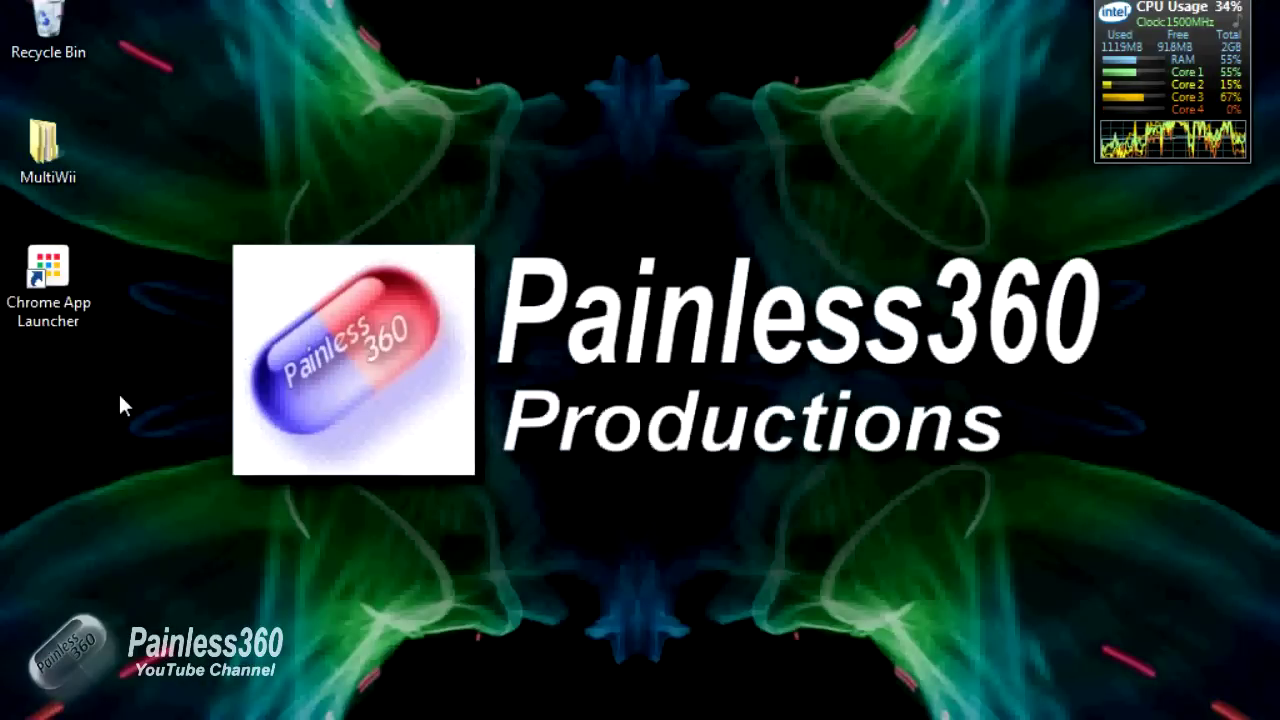
double_click(53, 273)
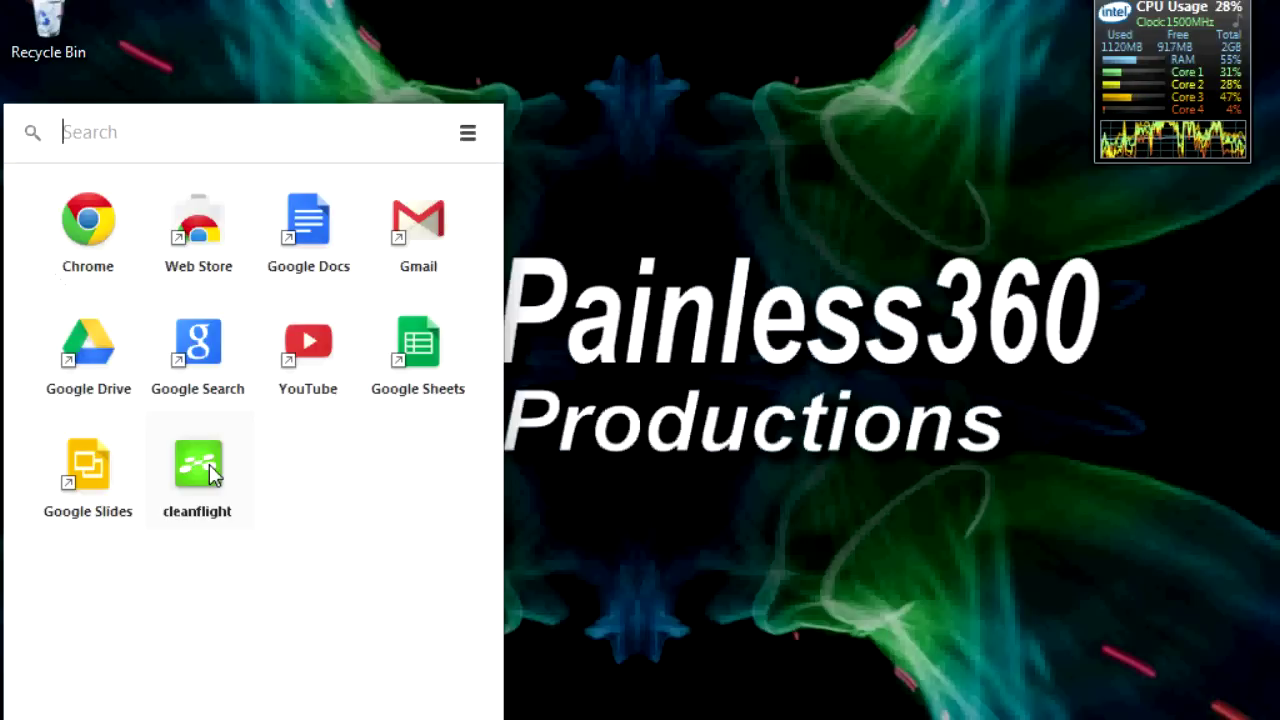
left_click(210, 468)
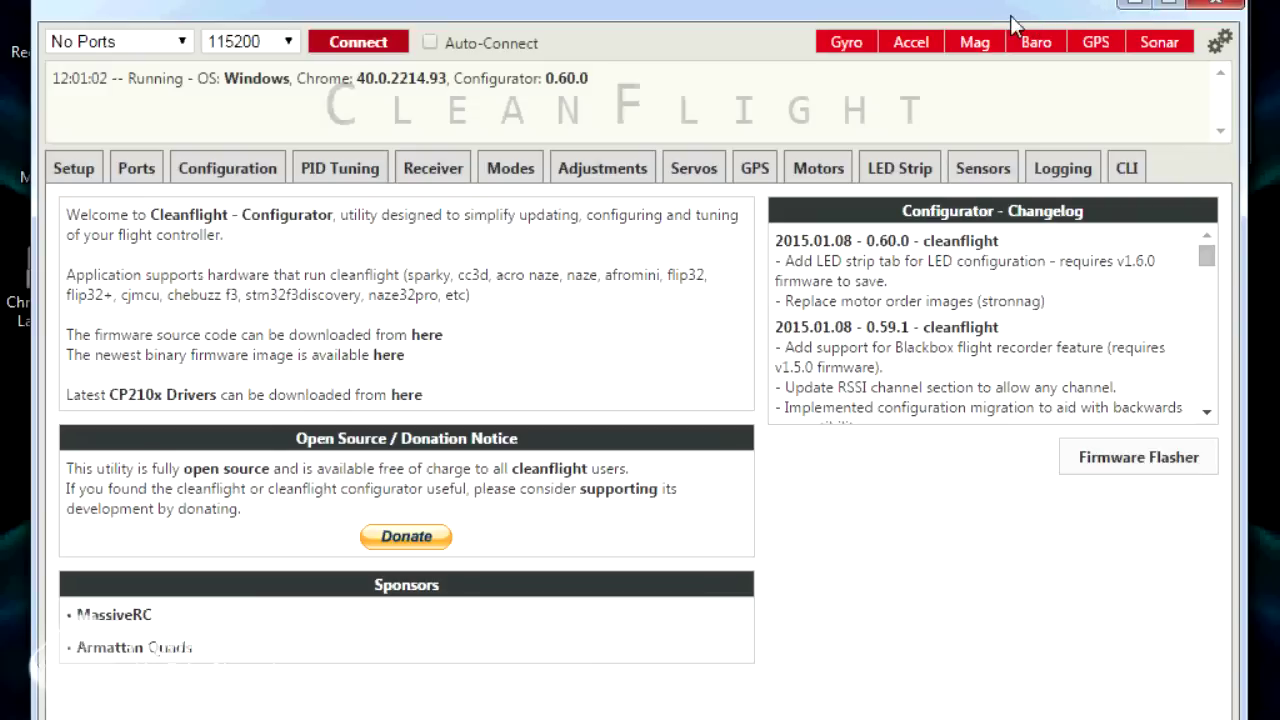
left_click_drag(1030, 22, 1009, 38)
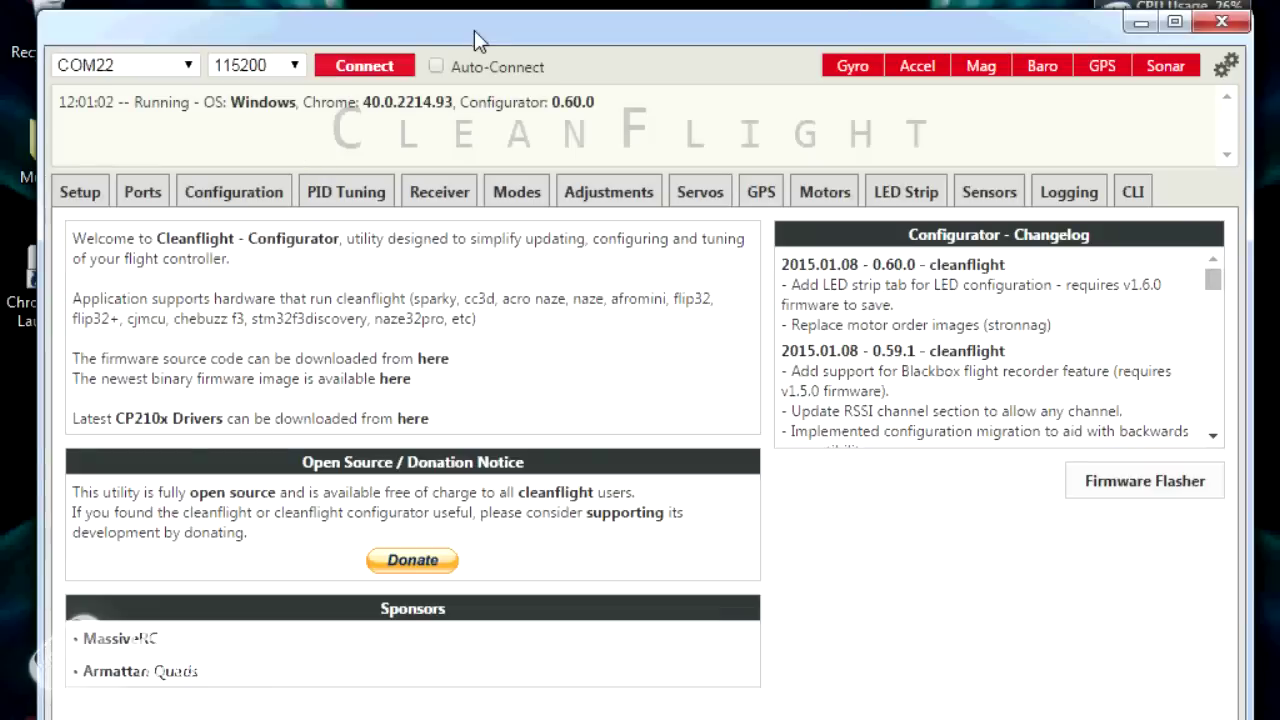
left_click_drag(475, 40, 473, 28)
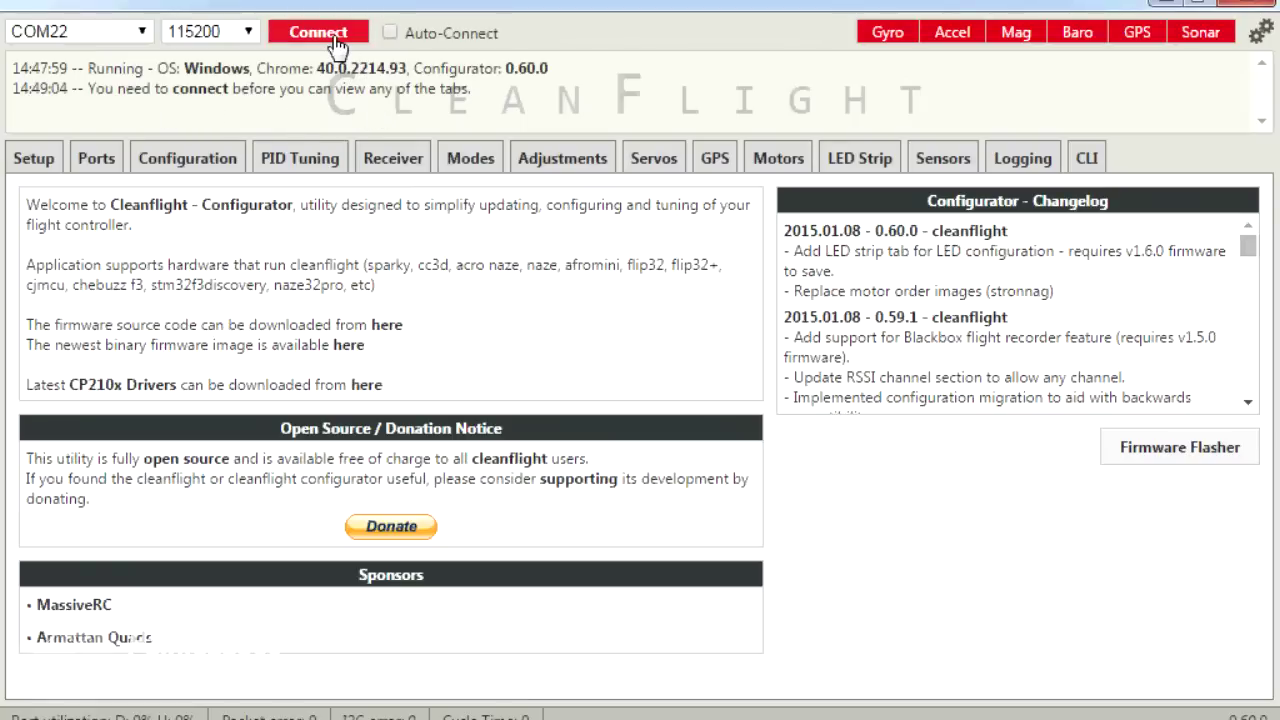
Step: Load the online firmware v1.6.0 NAZE 2015-1-16 12:42 (stable) in the firmware flasher and flash it to the board
left_click(1133, 455)
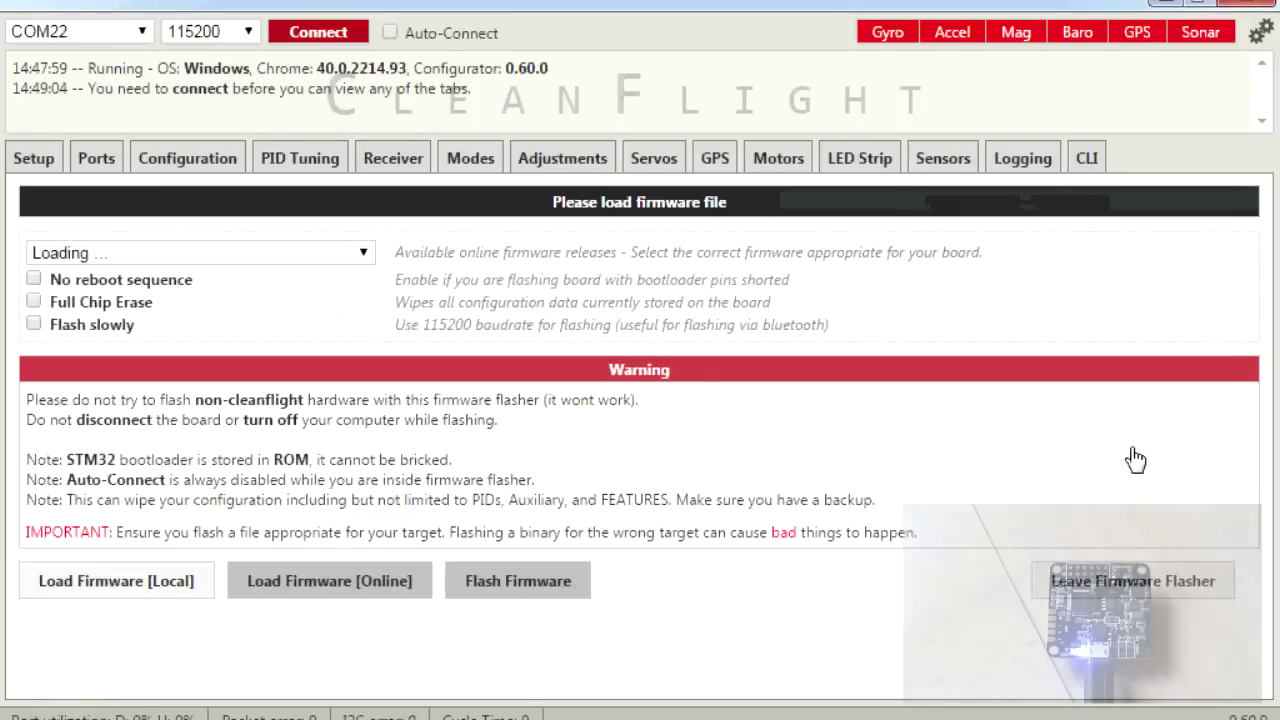
left_click(364, 254)
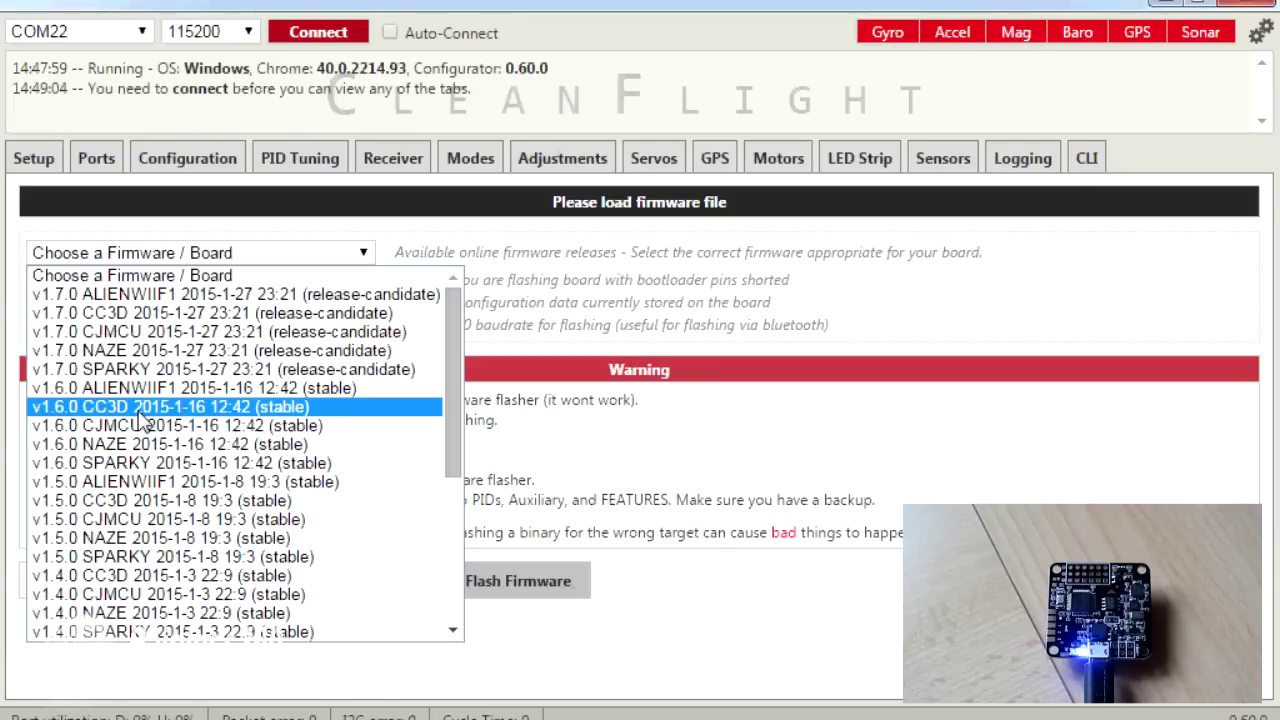
left_click(152, 444)
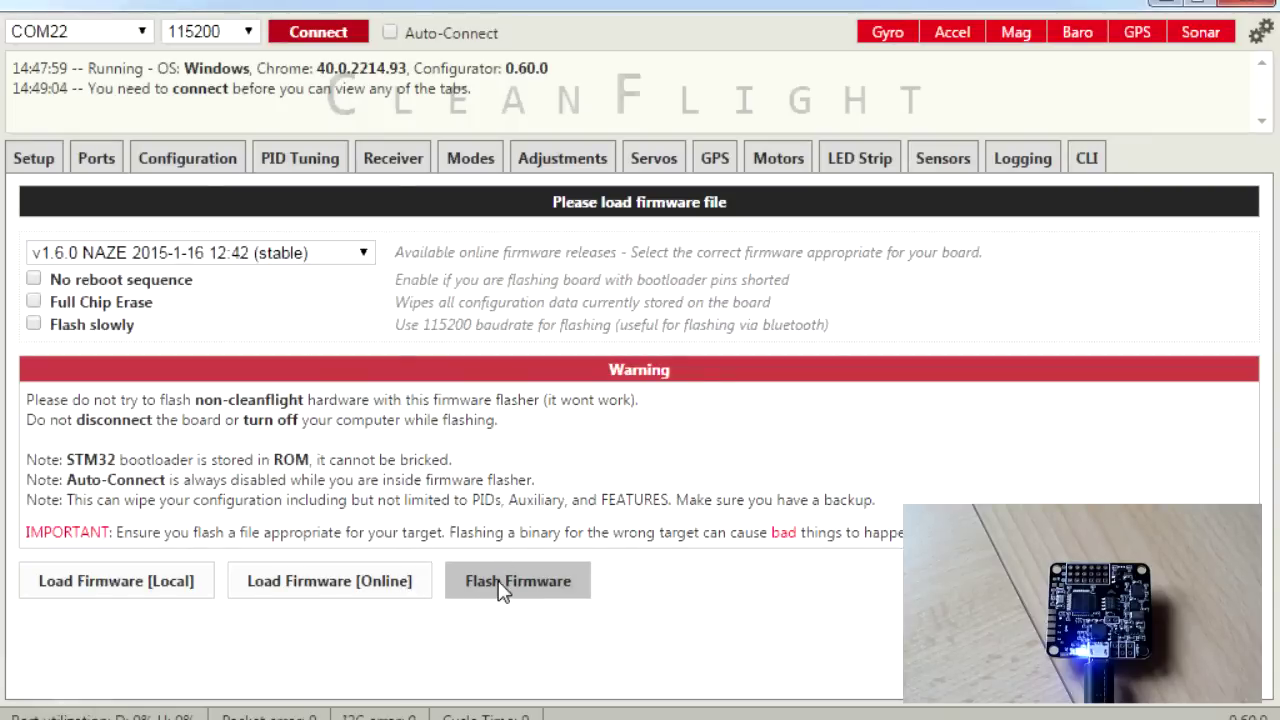
left_click(335, 594)
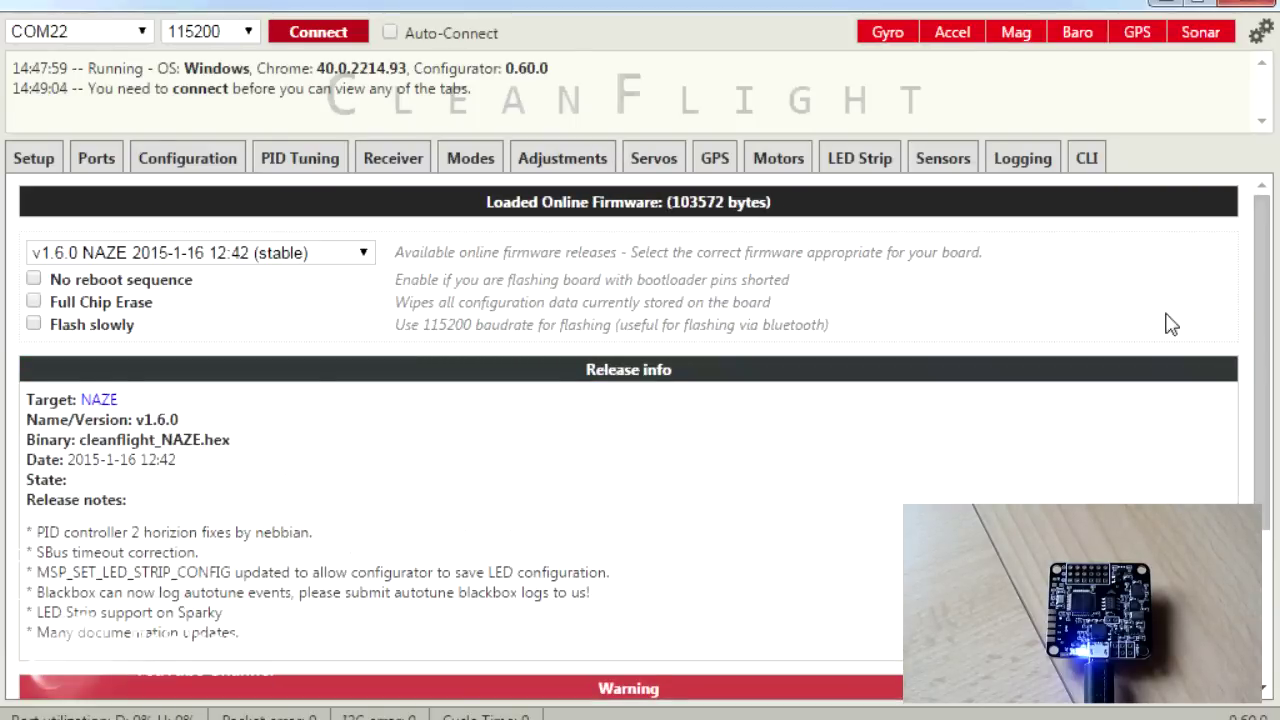
left_click_drag(1262, 340, 1262, 488)
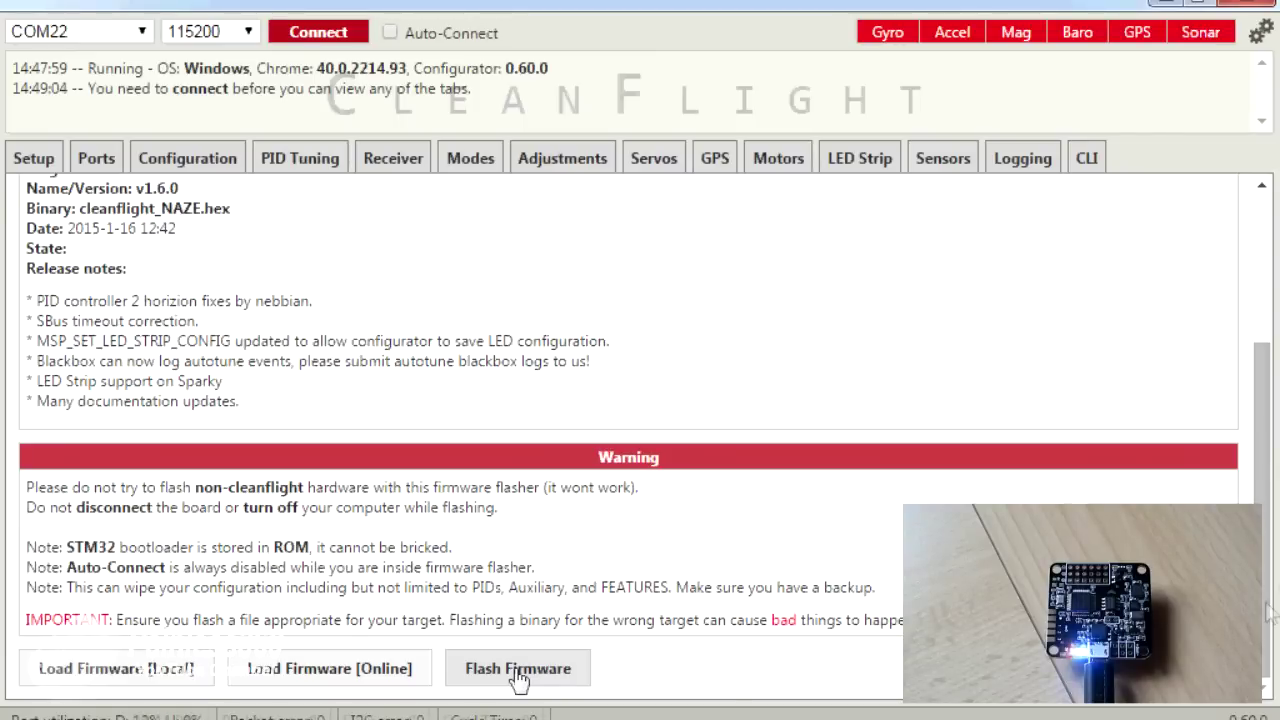
left_click_drag(1262, 405, 1255, 258)
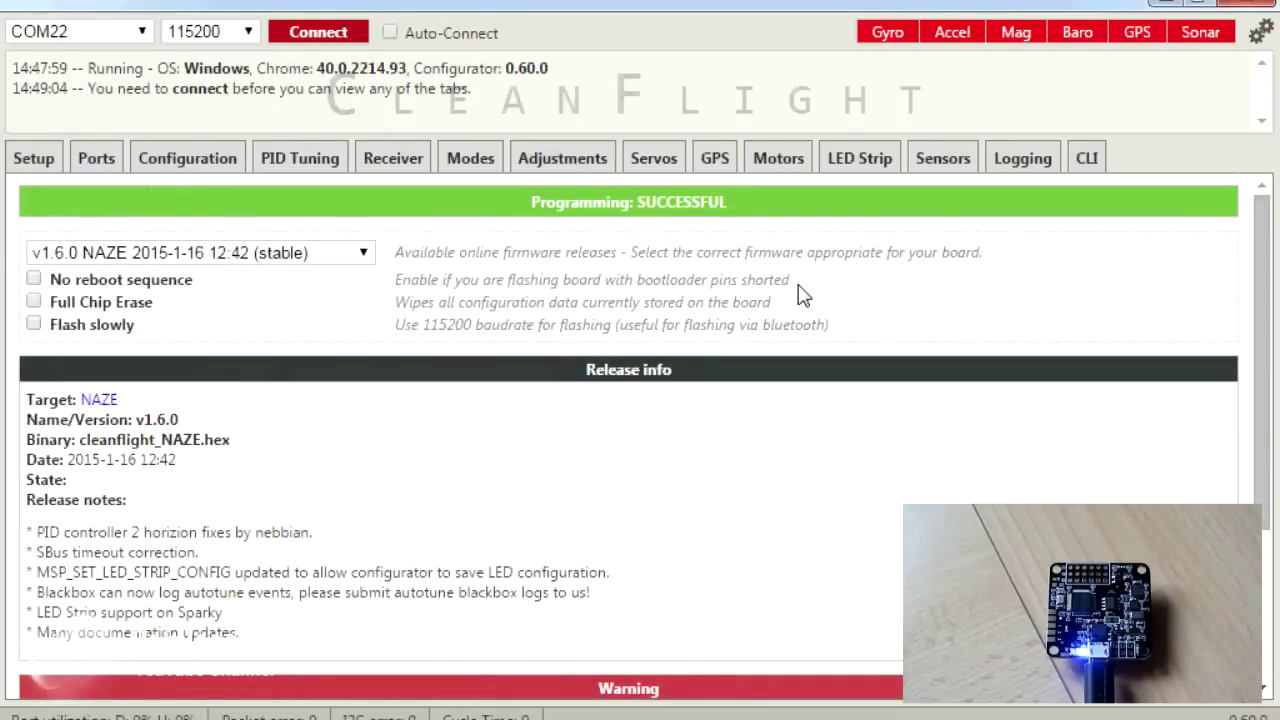
Step: Connect to the flight controller and calibrate its accelerometer and magnetometer
left_click(318, 35)
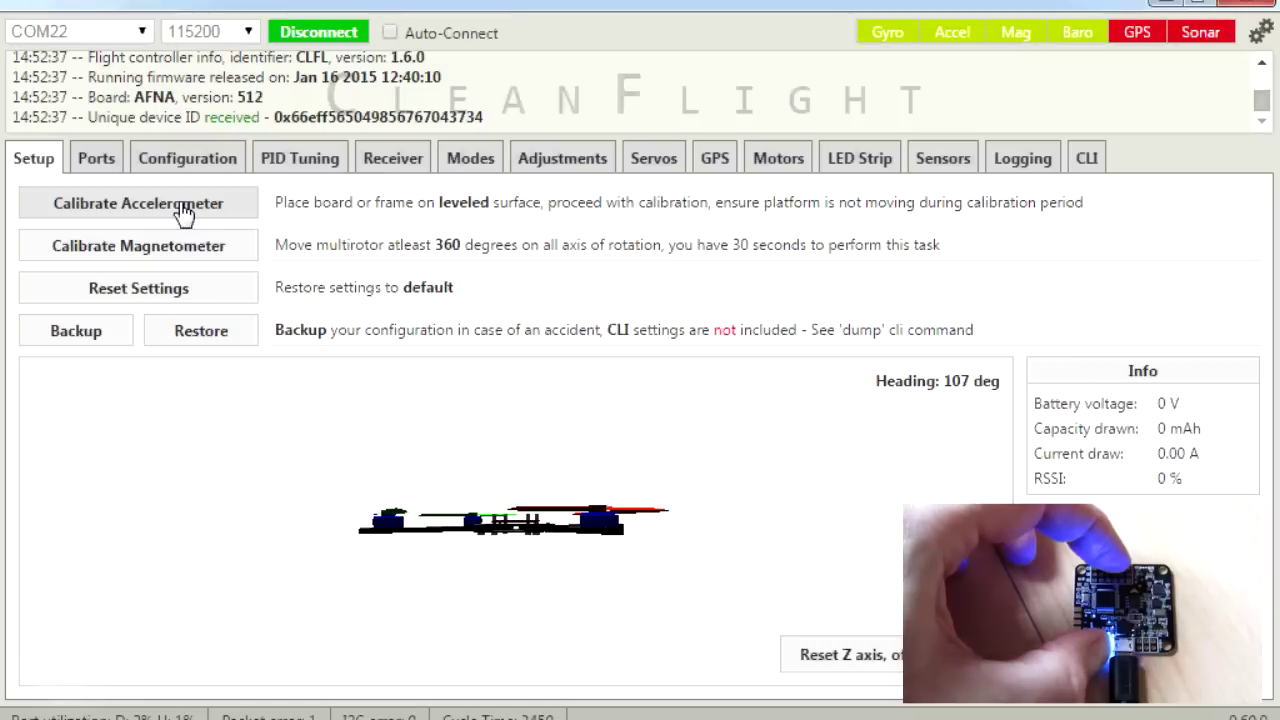
left_click(184, 213)
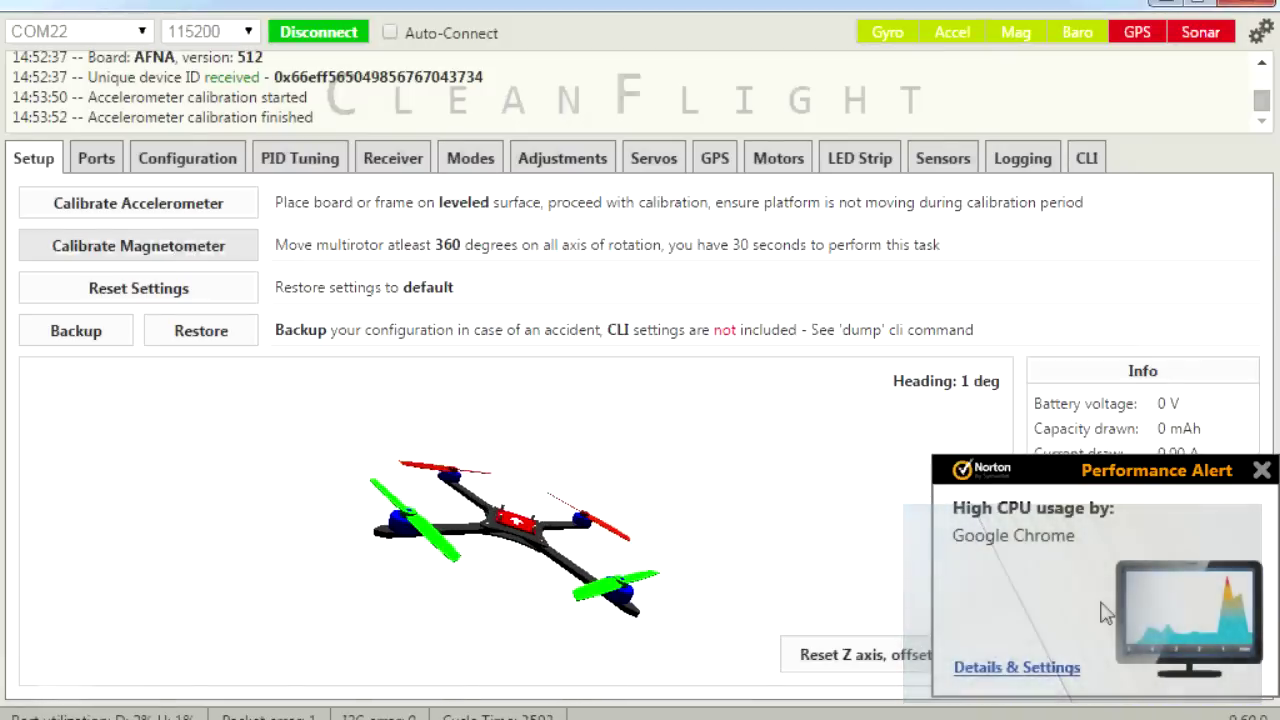
left_click(1262, 469)
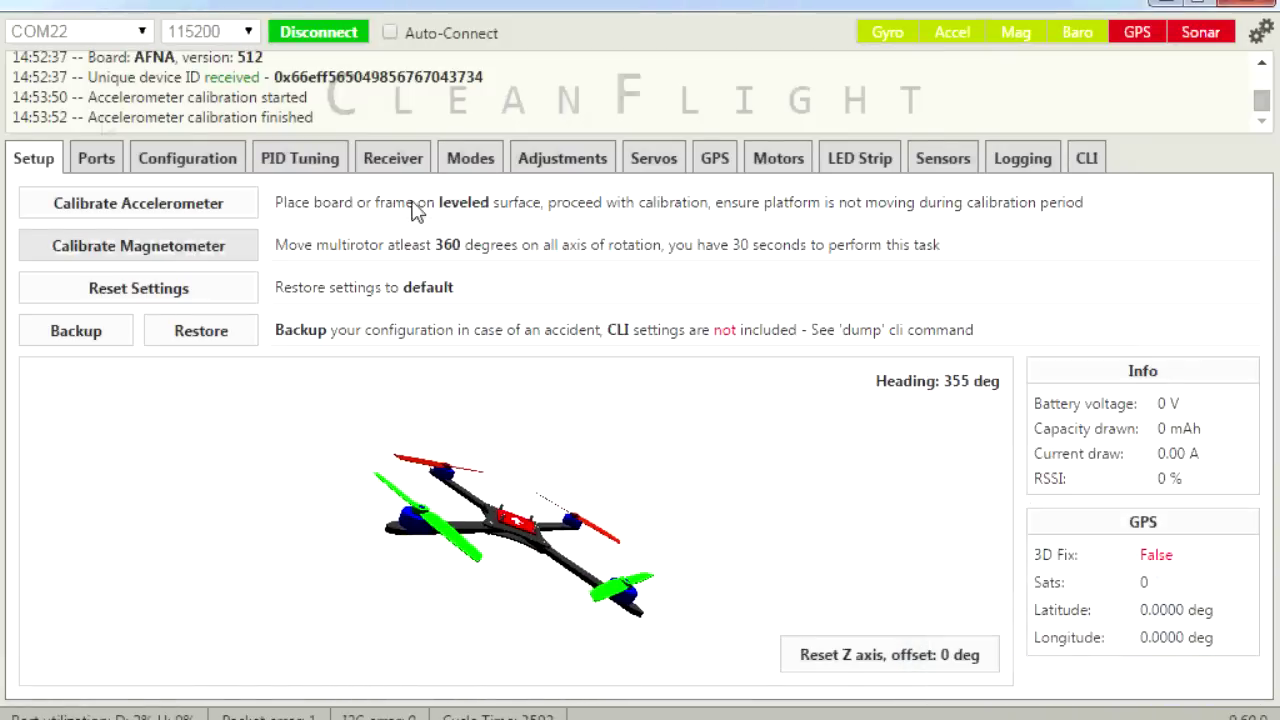
left_click(130, 255)
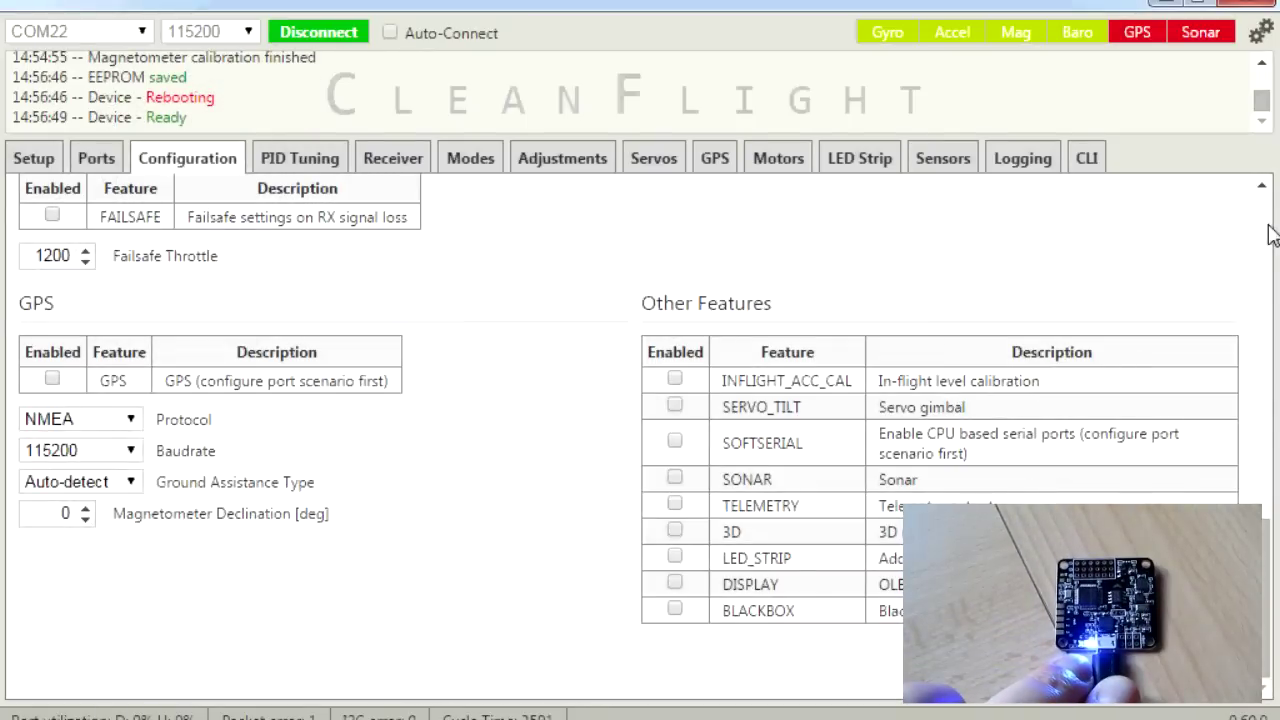
Step: Review the mixer and ESC/motor settings, the receiver channel responses and the accelerometer calibration on the setup page
left_click(1263, 212)
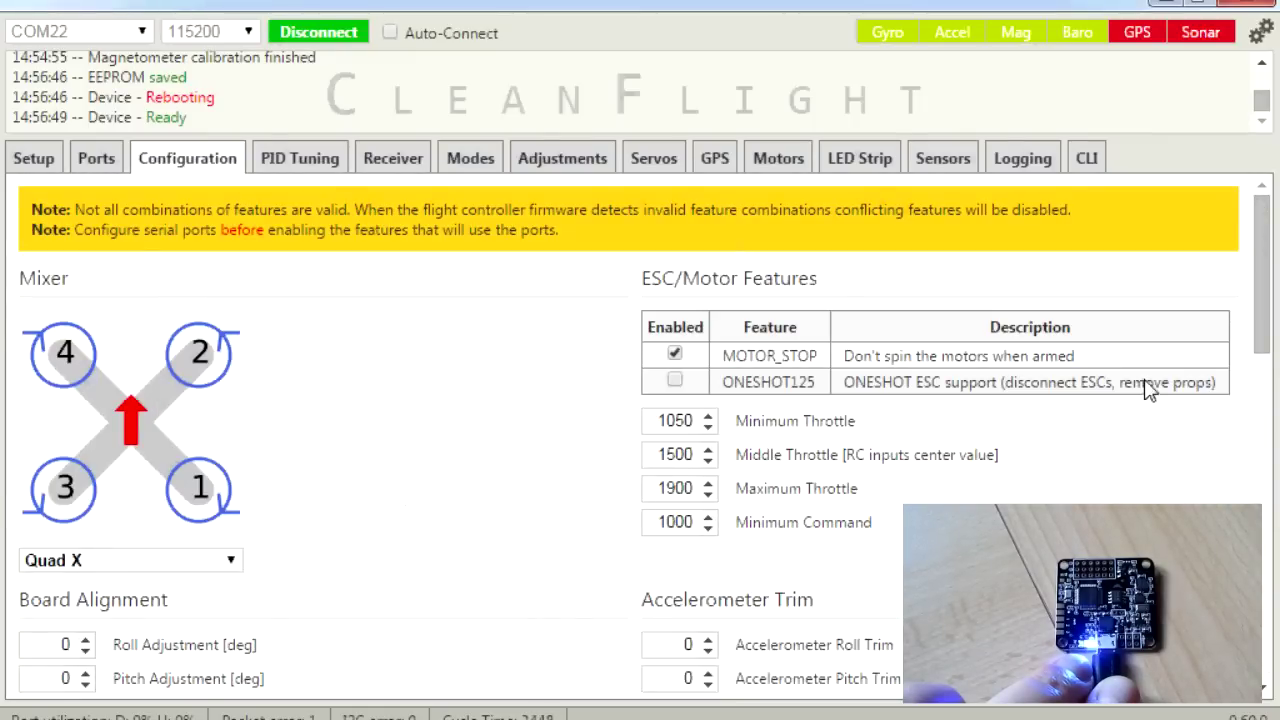
scroll(1266, 694, "down", 1)
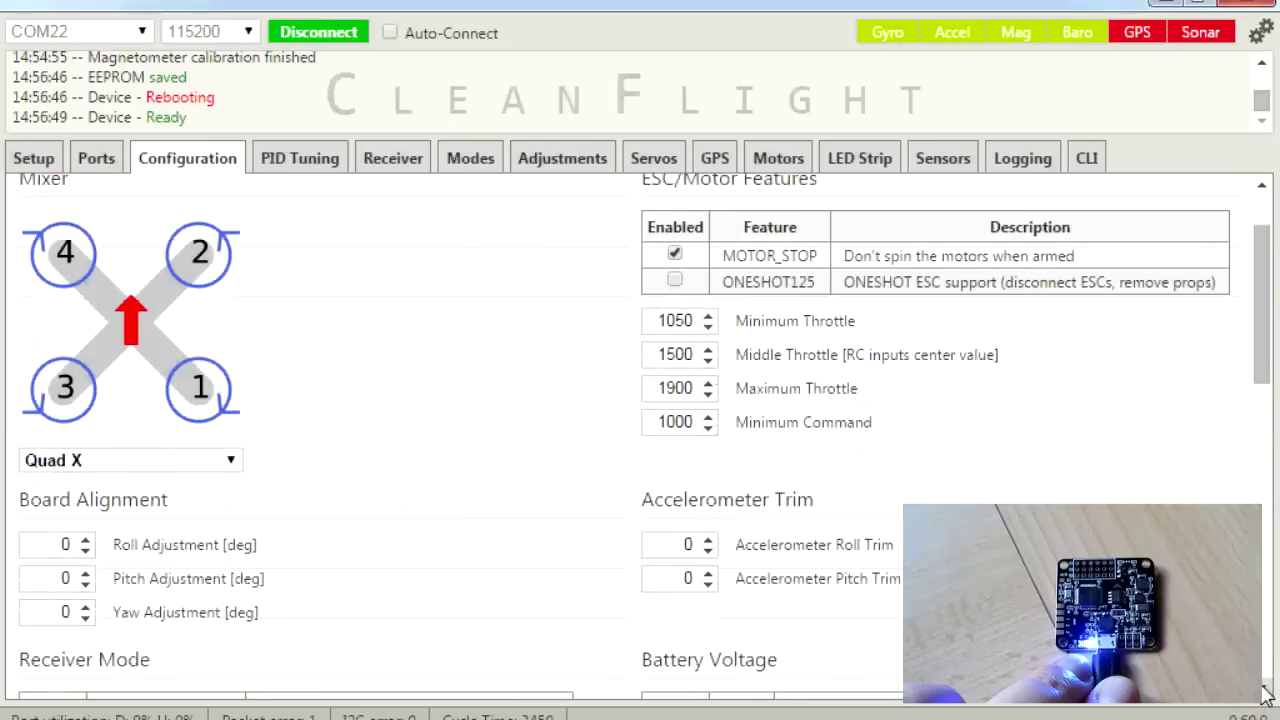
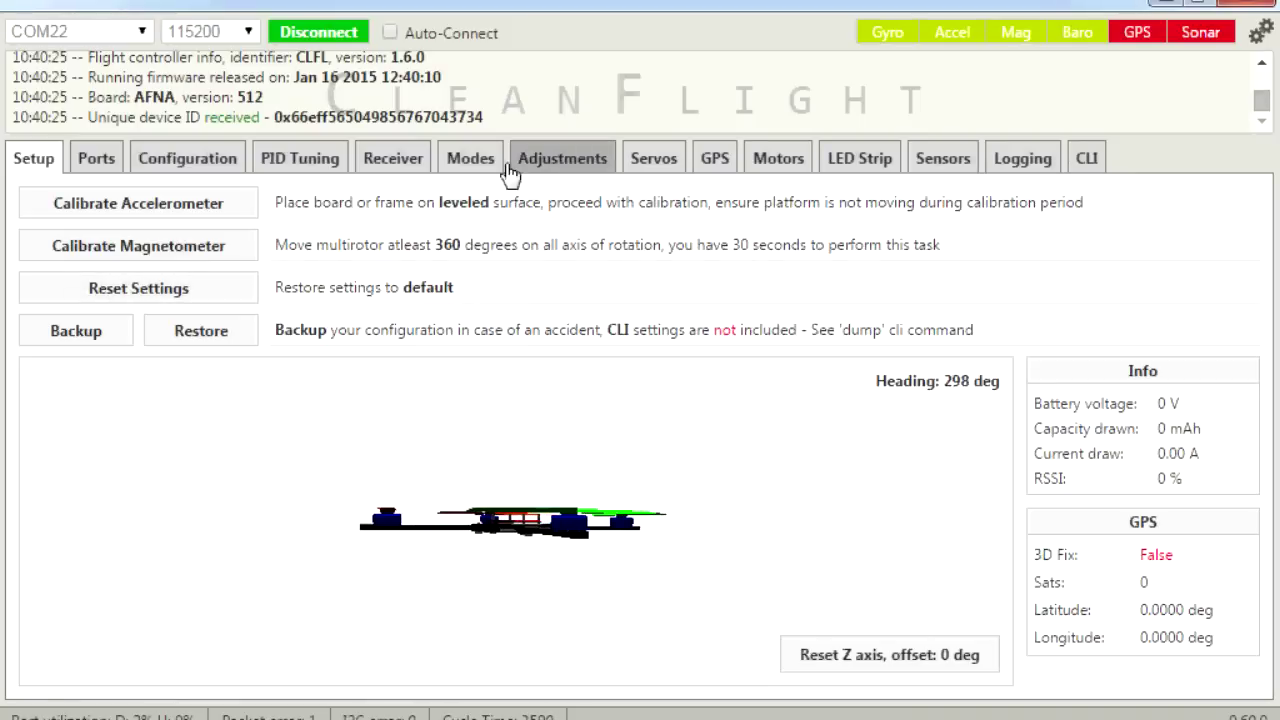
left_click(393, 177)
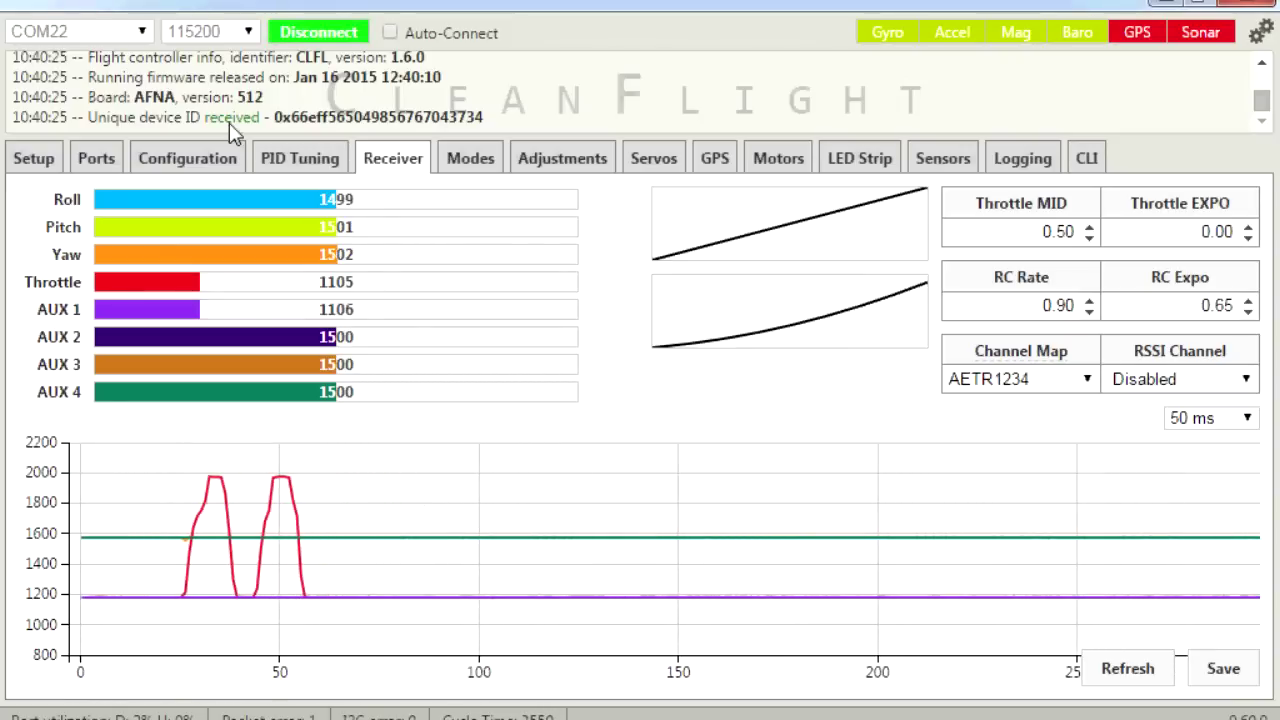
left_click(40, 160)
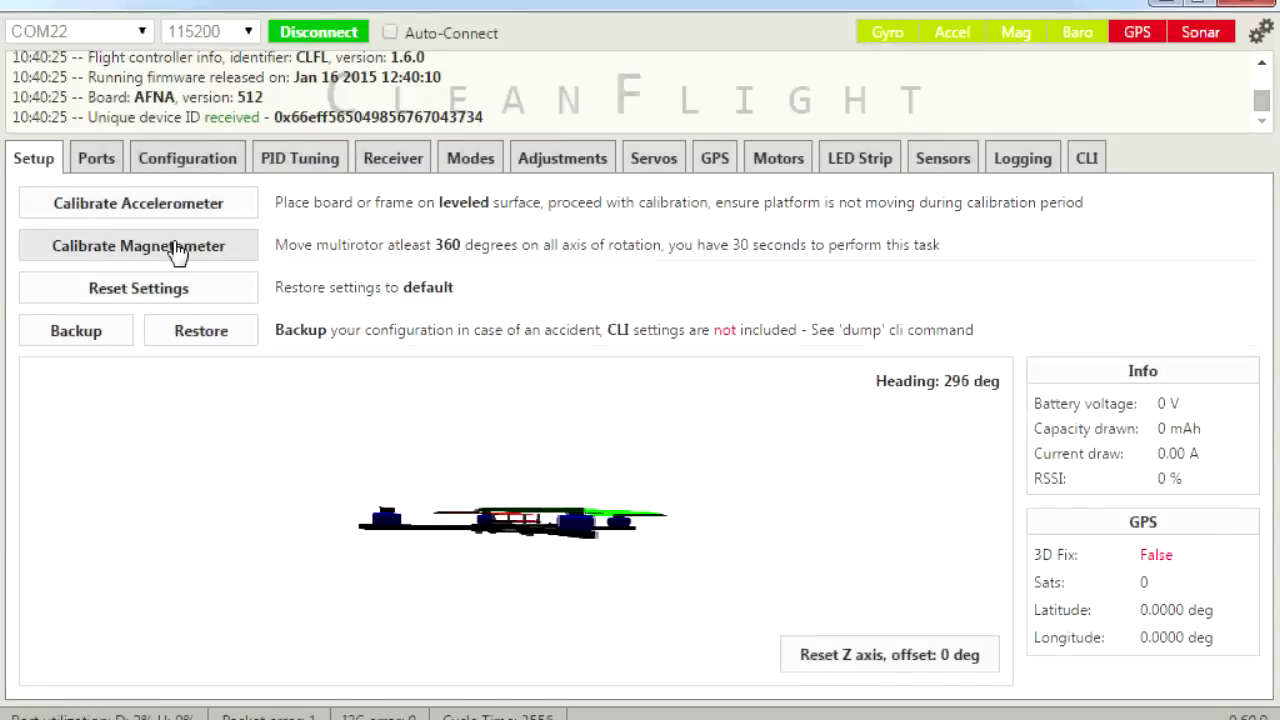
left_click(182, 212)
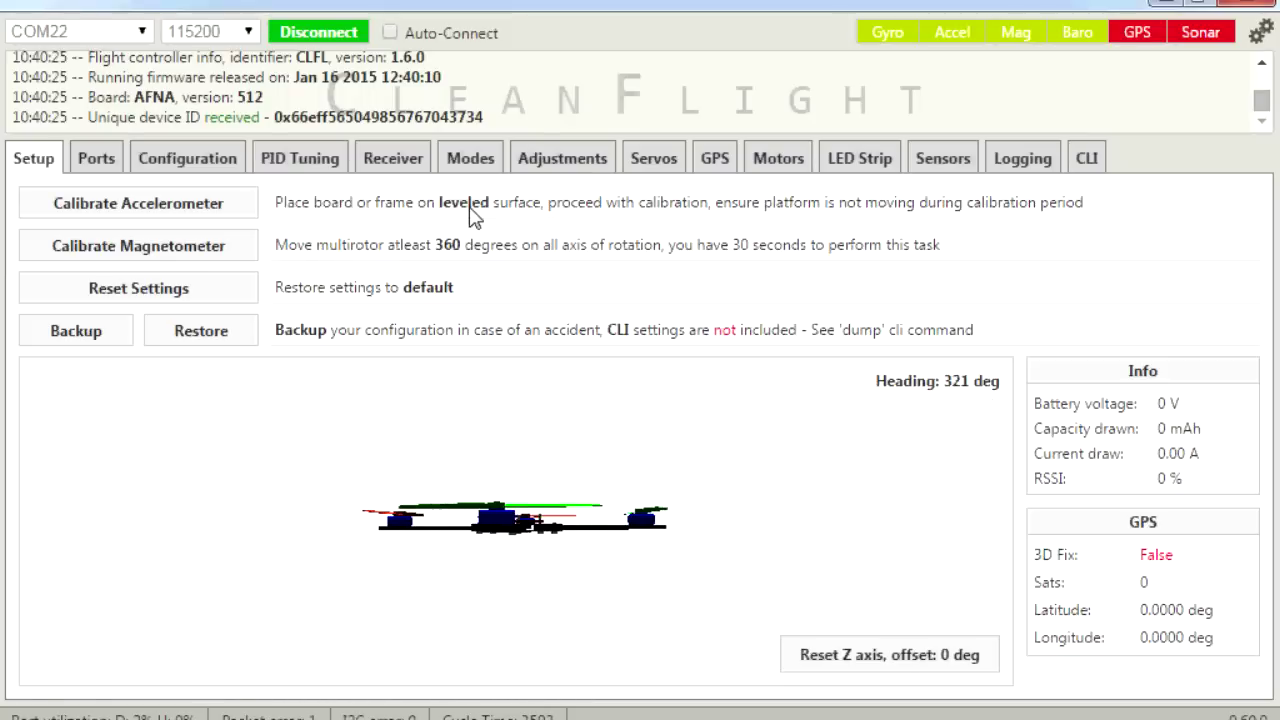
Step: Try the Flying Wing and Airplane mixer types in the configuration and return the mixer to Quad X
left_click(182, 165)
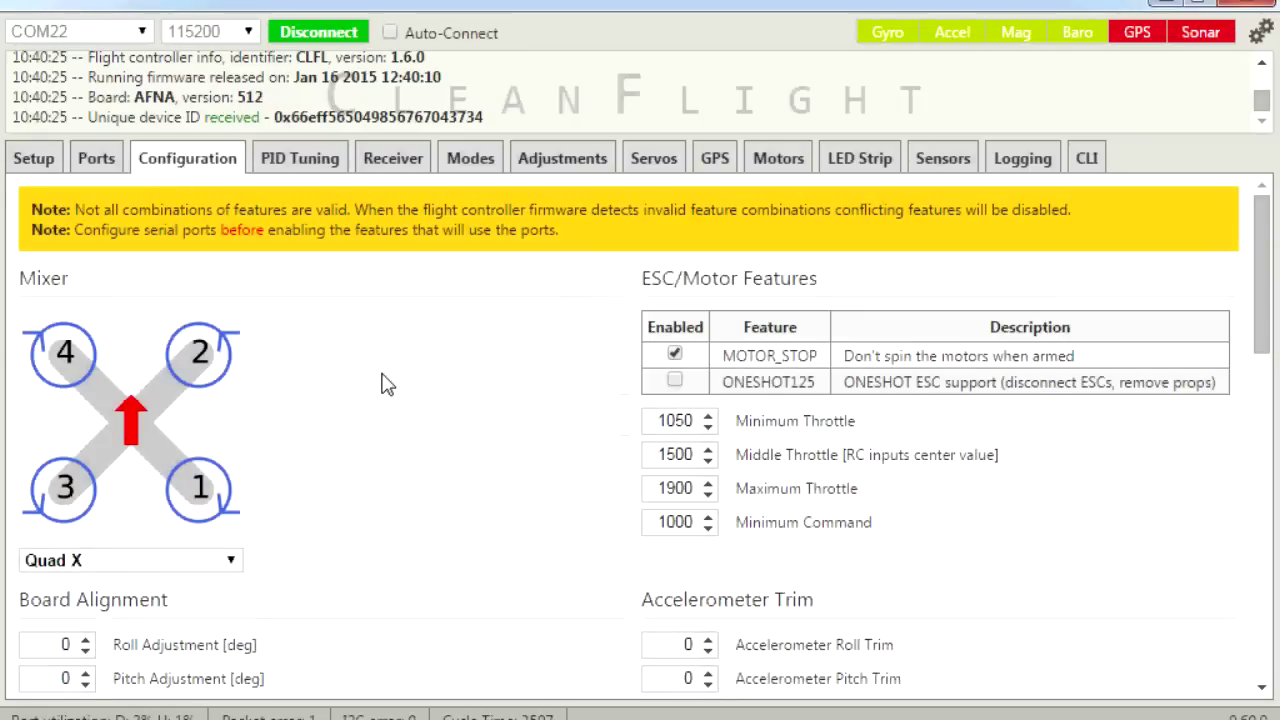
left_click(232, 568)
left_click_drag(237, 434, 224, 384)
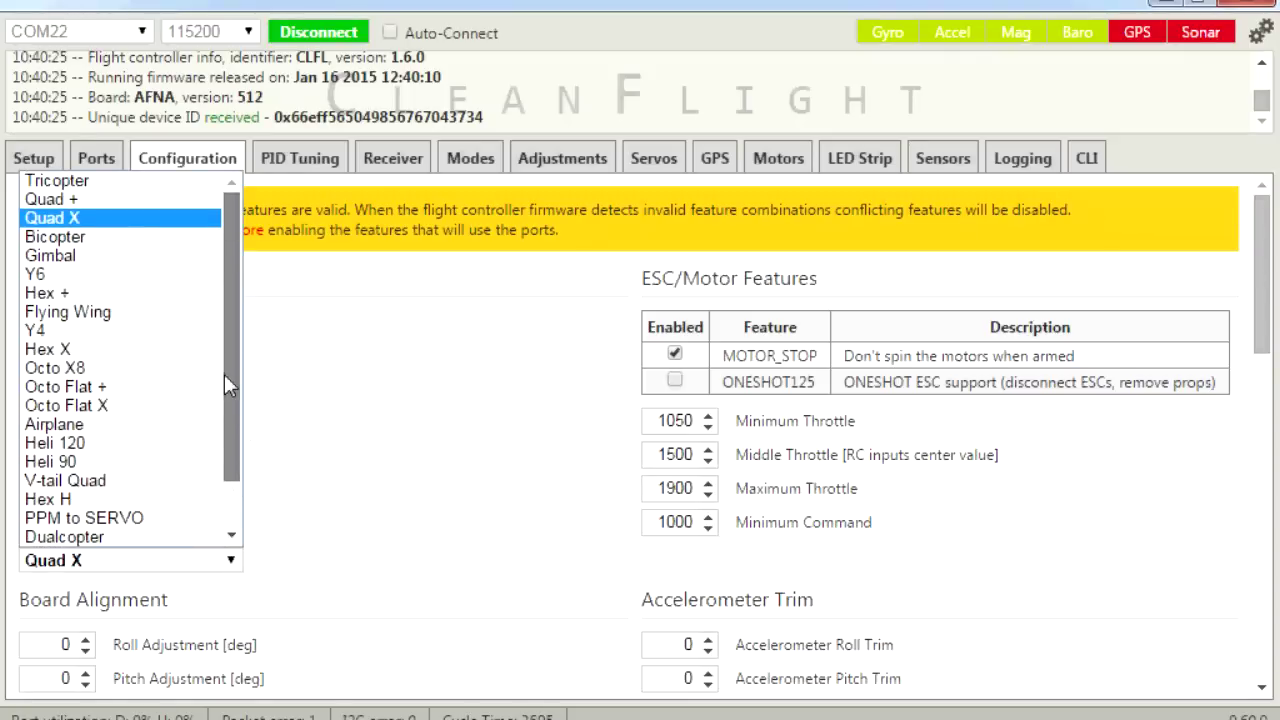
left_click(98, 313)
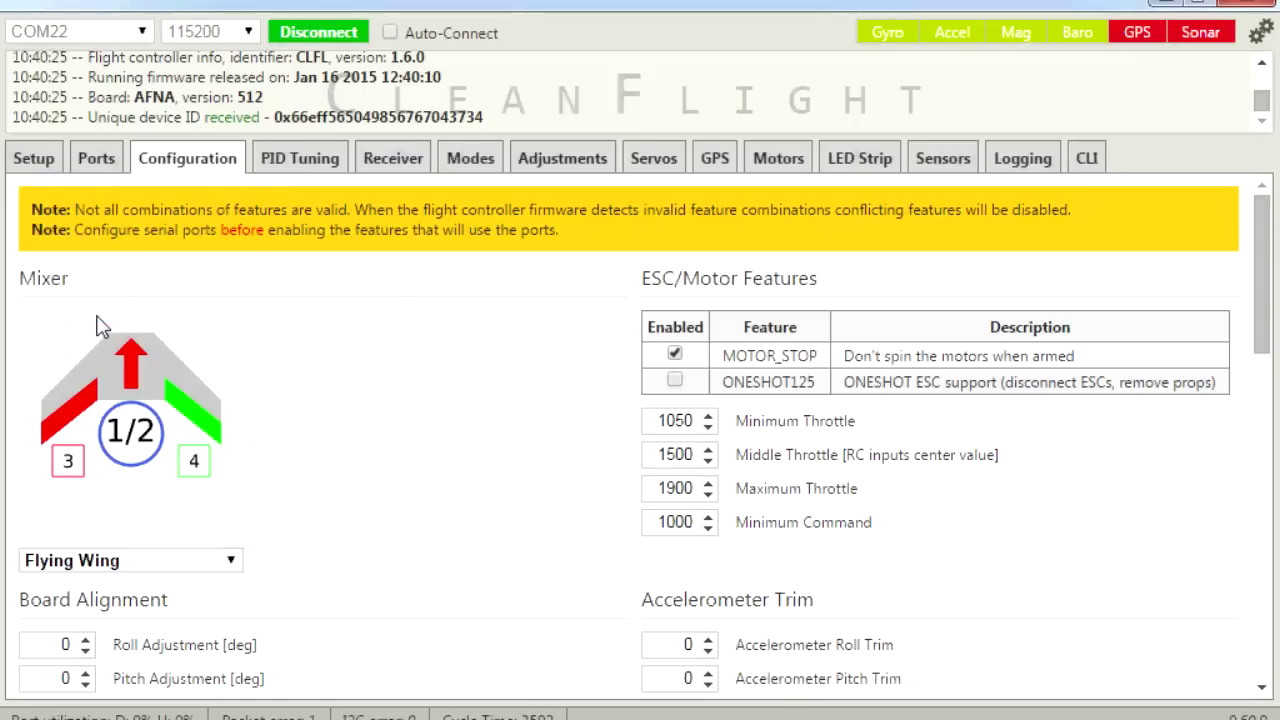
left_click(230, 563)
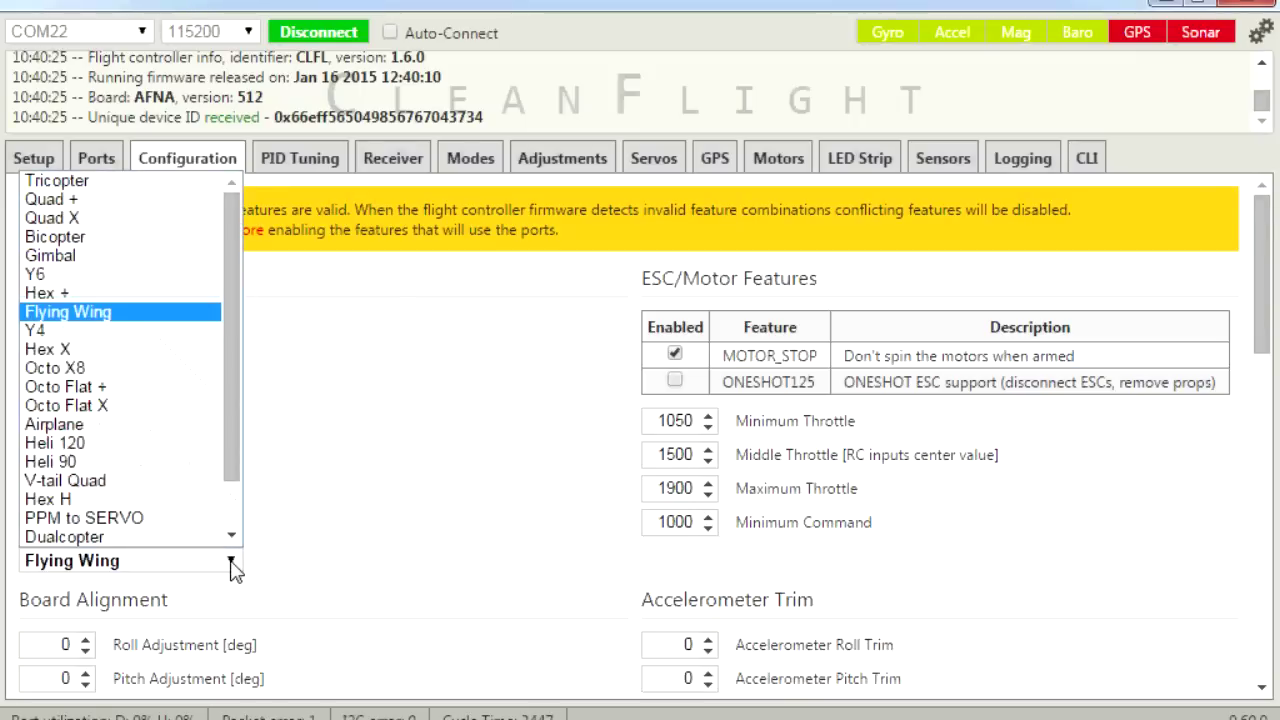
left_click(148, 428)
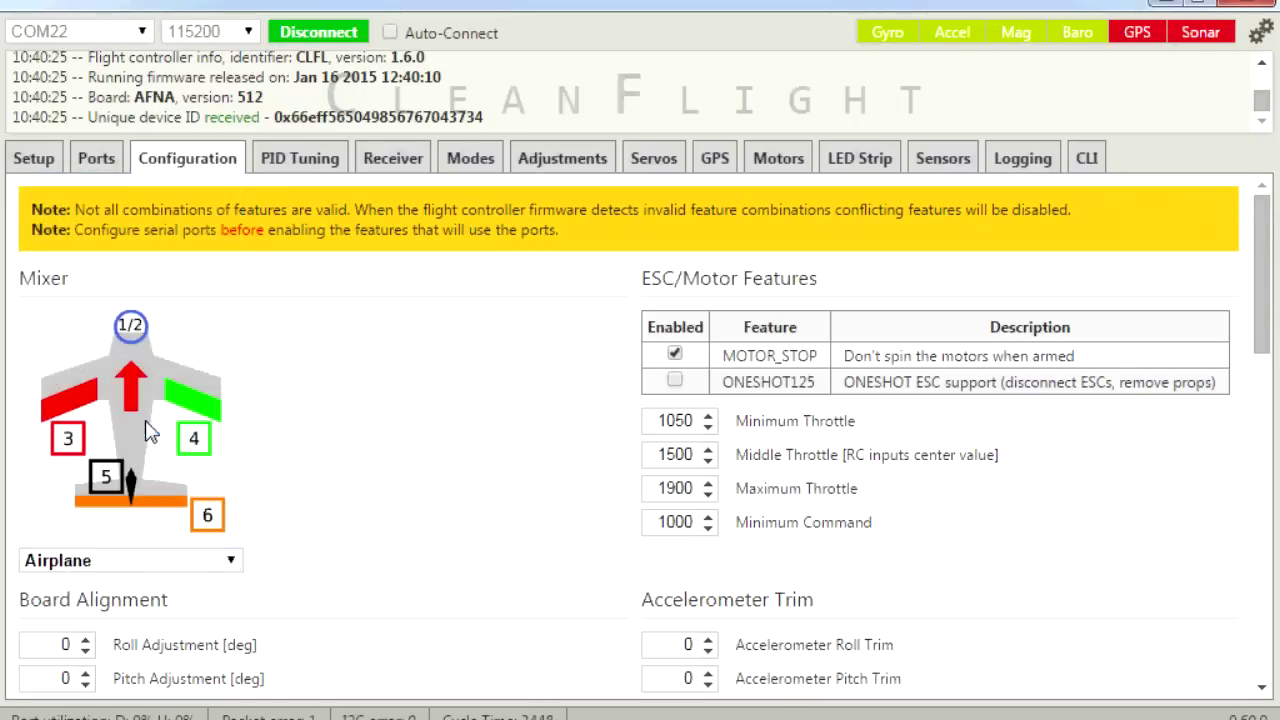
left_click(231, 562)
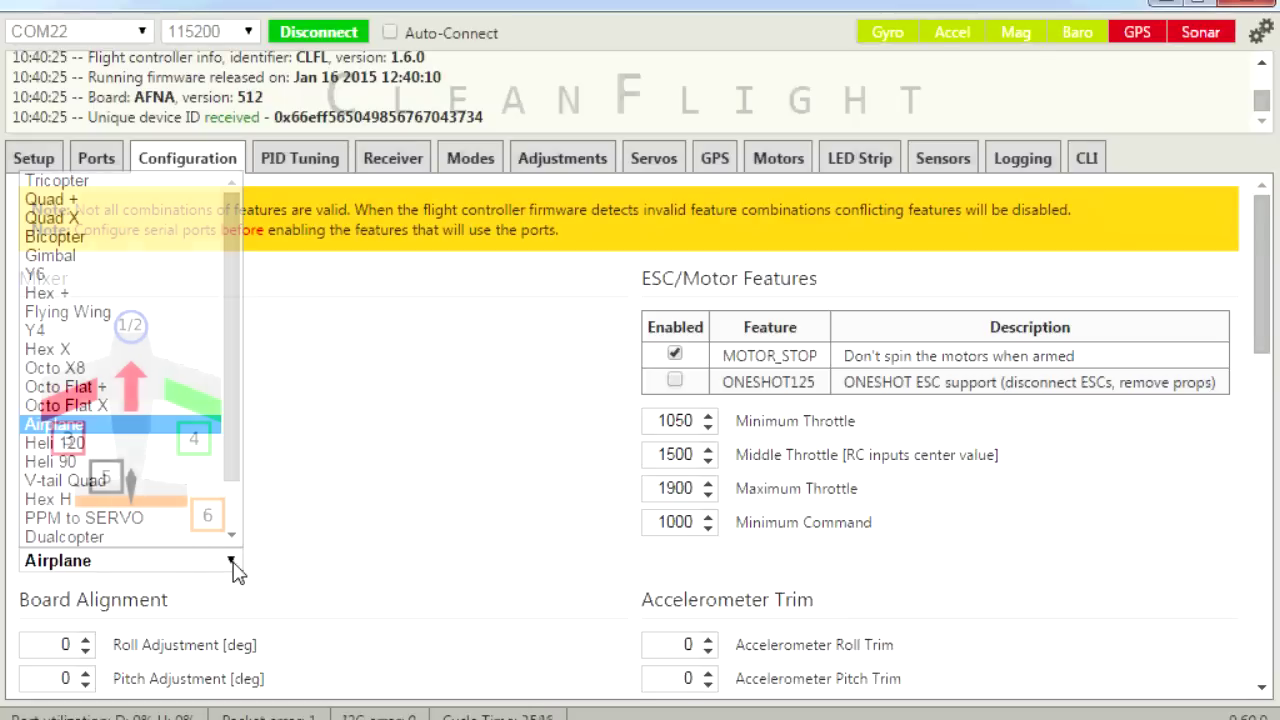
left_click(70, 217)
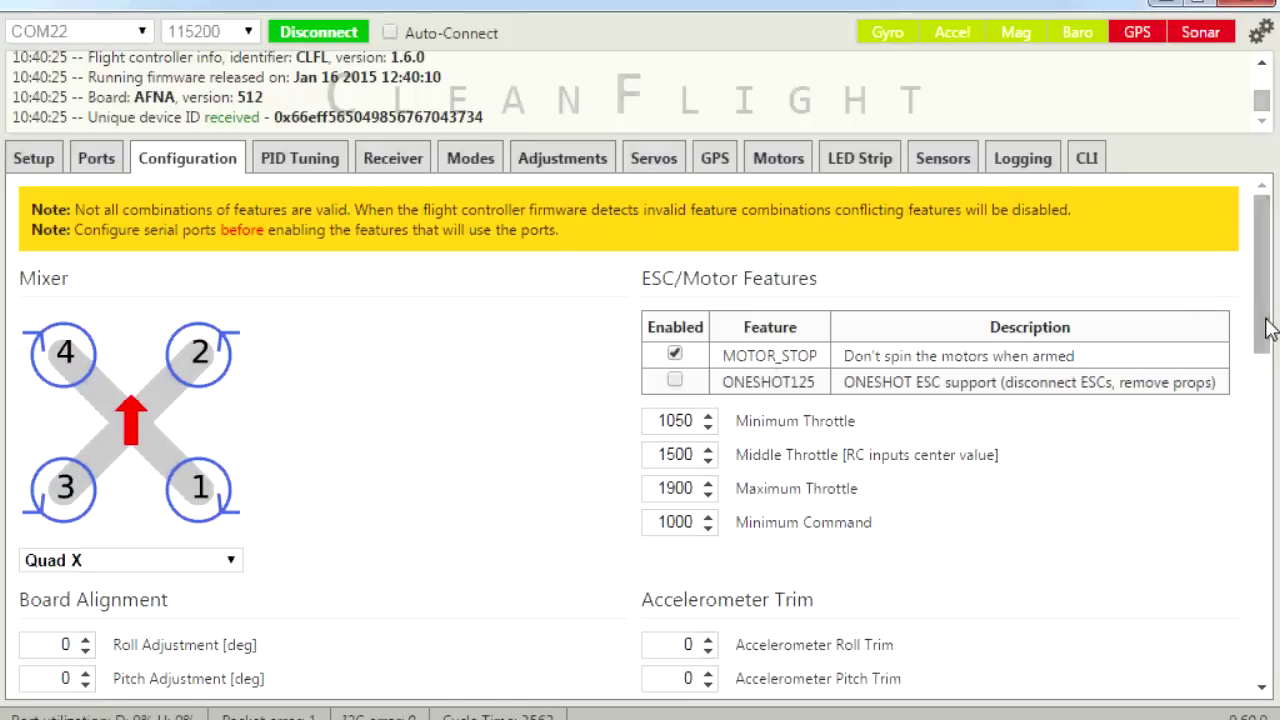
Step: Set the Minimum Throttle in the ESC/Motor Features to 1100
left_click_drag(1268, 330, 1268, 347)
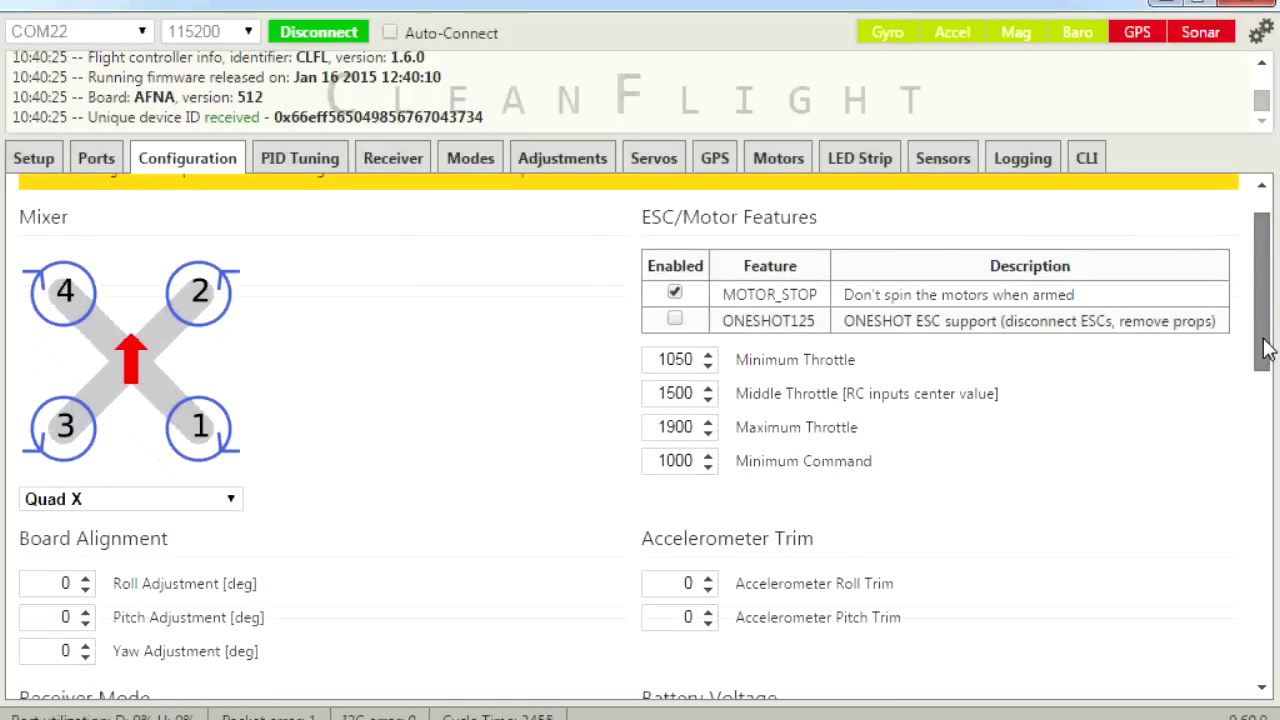
left_click(708, 355)
left_click_drag(707, 355, 708, 358)
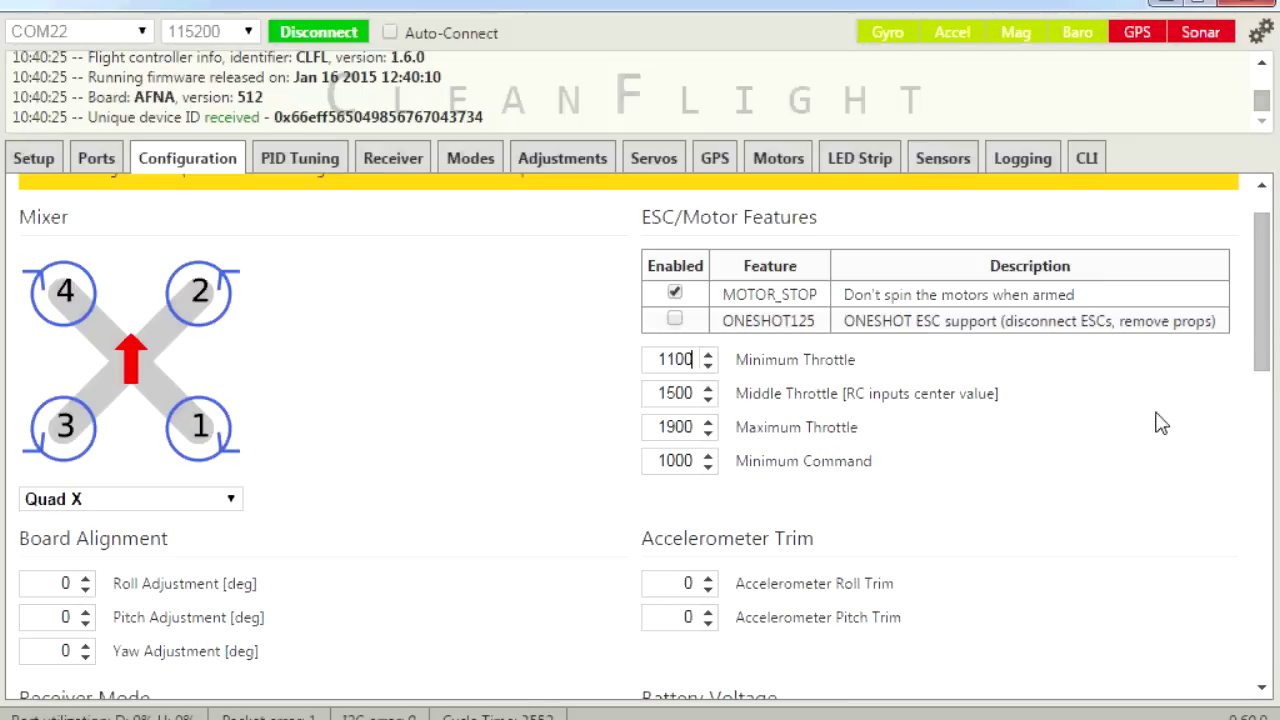
scroll(1260, 533, "down", 2)
scroll(1260, 533, "down", 10)
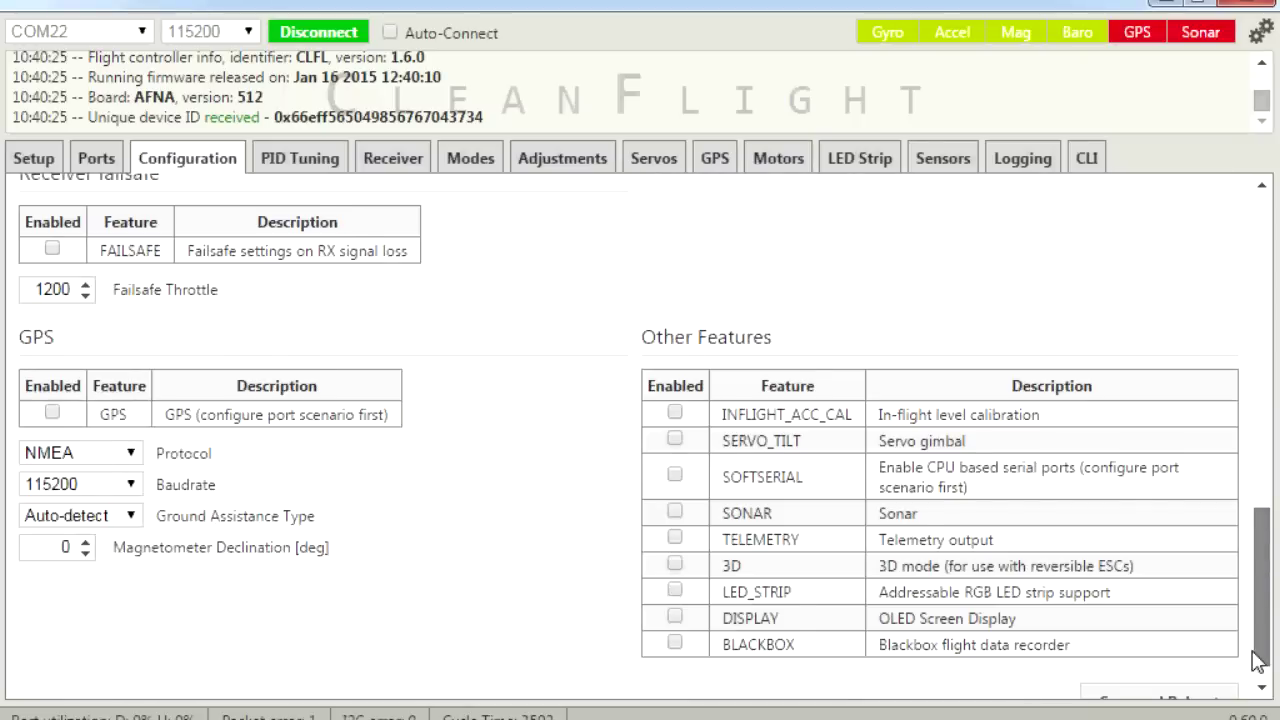
Step: Review the configuration settings, from the mixer and throttle limits through receiver mode, battery voltage, failsafe and GPS to the other features
left_click_drag(1276, 656, 1256, 272)
scroll(1262, 340, "down", 3)
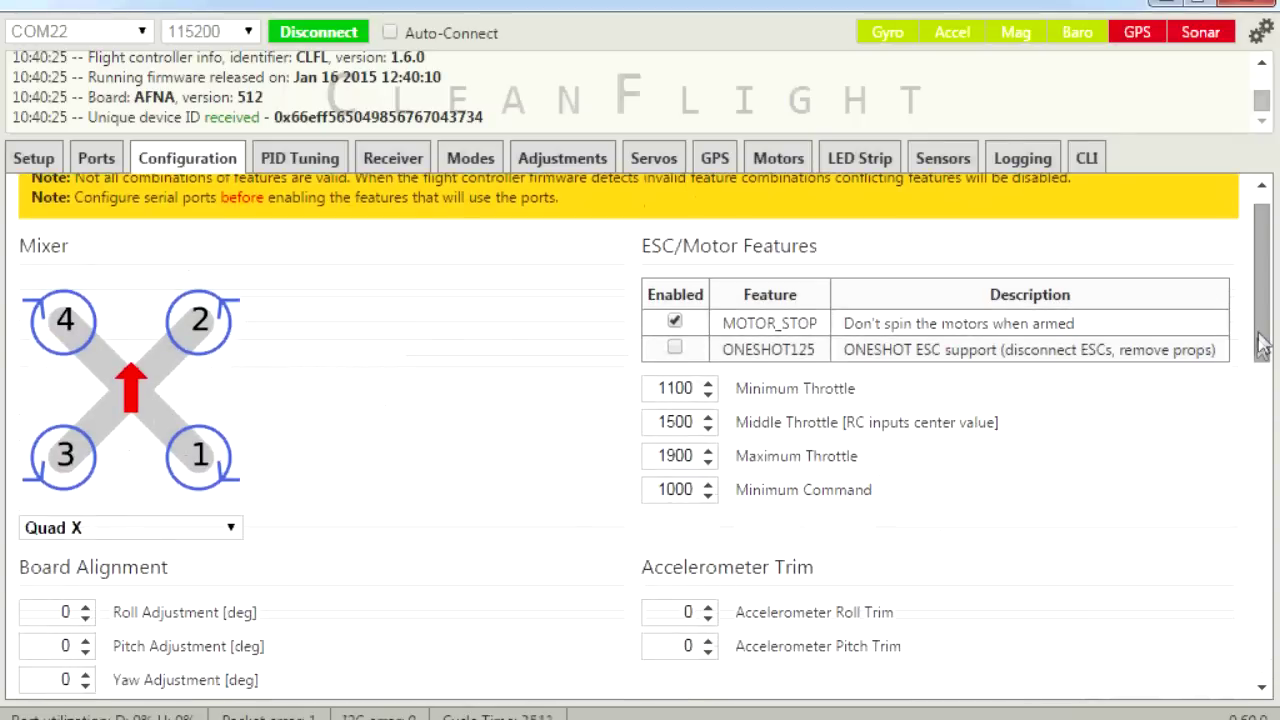
scroll(1265, 427, "down", 3)
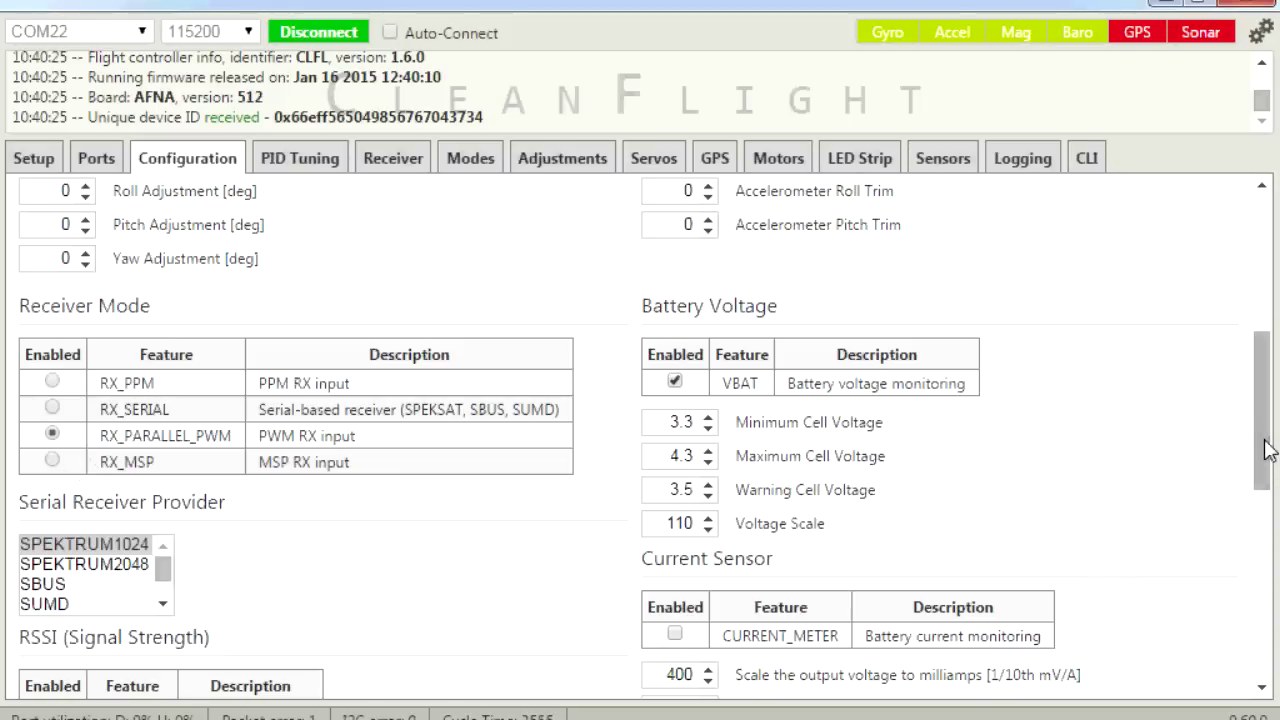
left_click_drag(1264, 449, 1262, 510)
scroll(1262, 540, "down", 3)
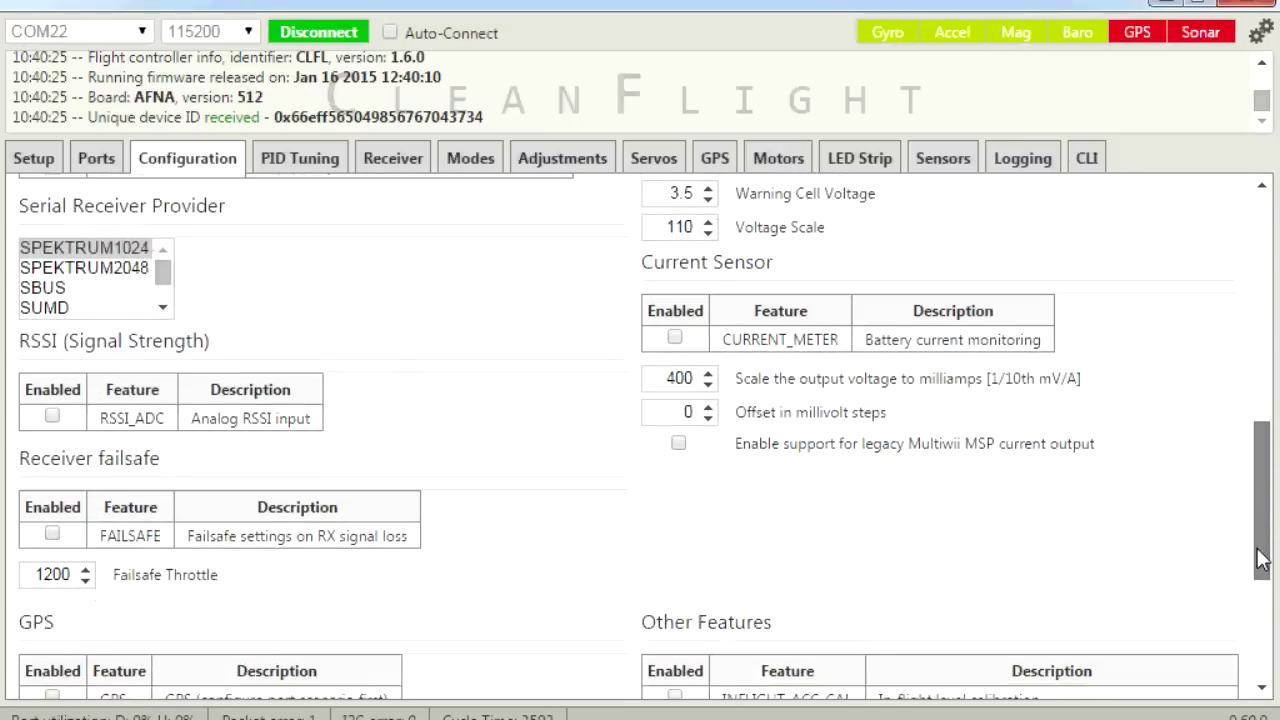
scroll(1260, 577, "down", 2)
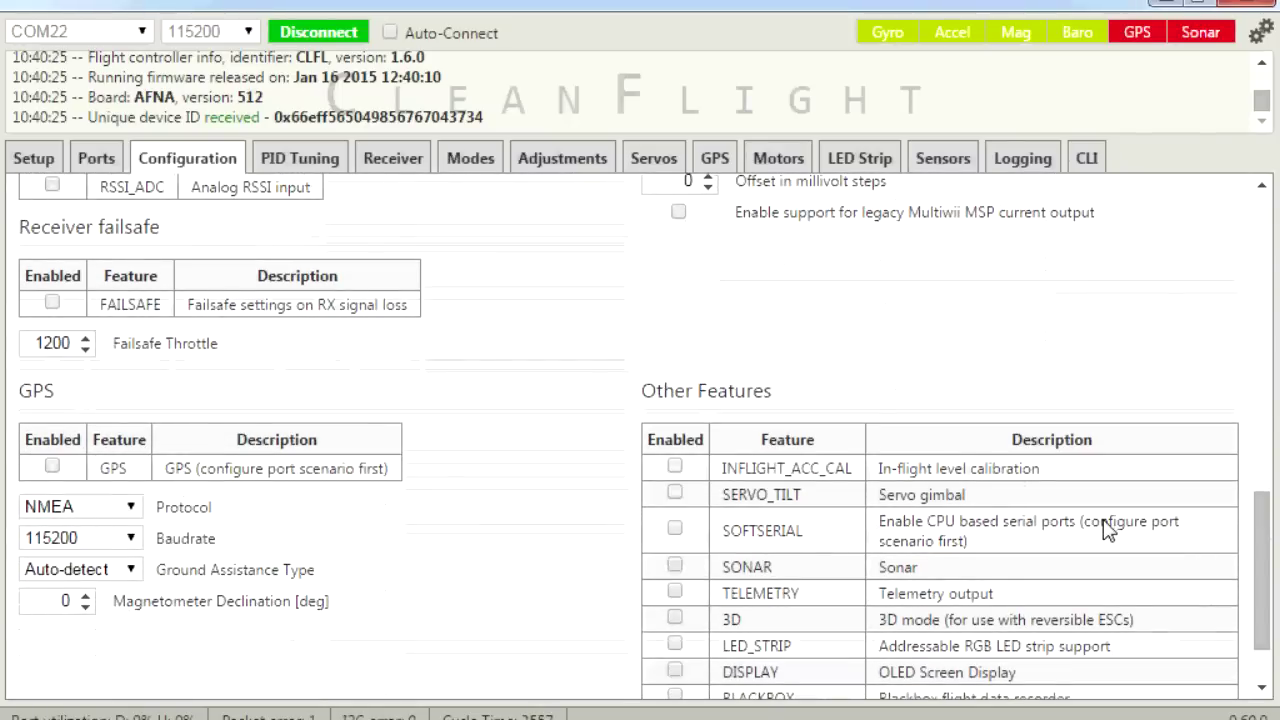
left_click_drag(1265, 590, 1268, 632)
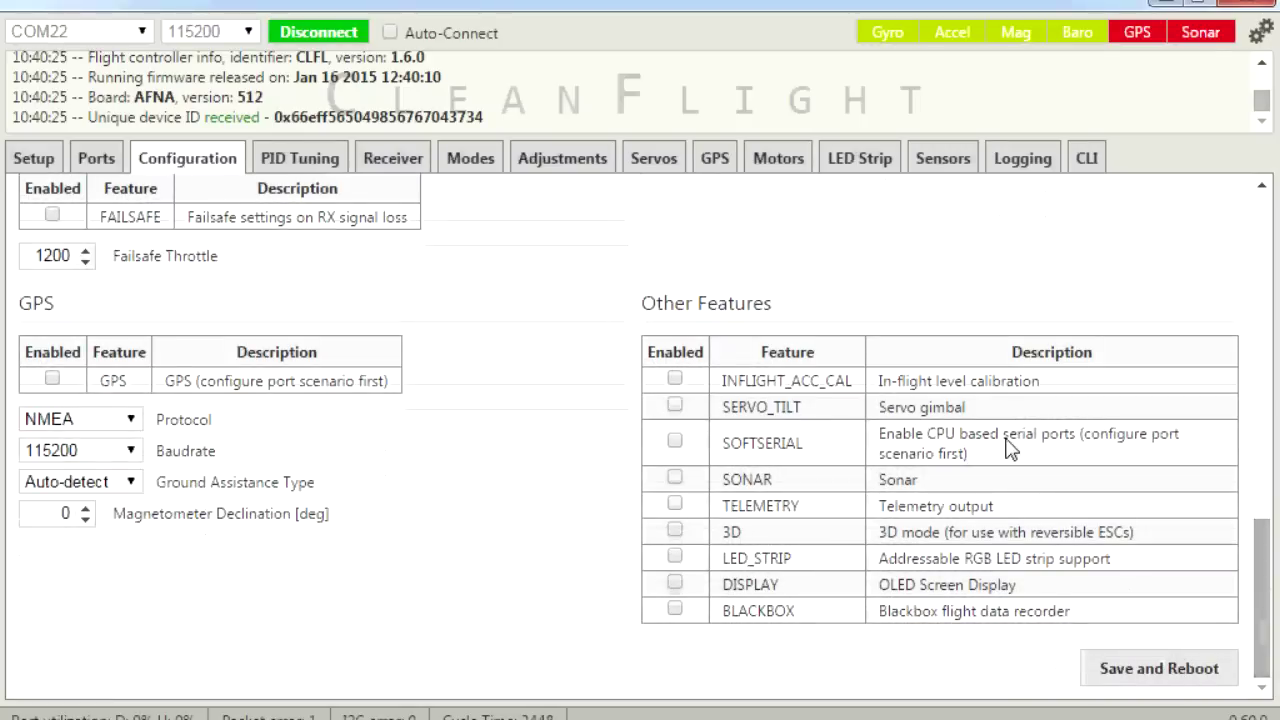
Step: Check the PID tuning values and the receiver channels' response to the transmitter sticks
left_click(318, 162)
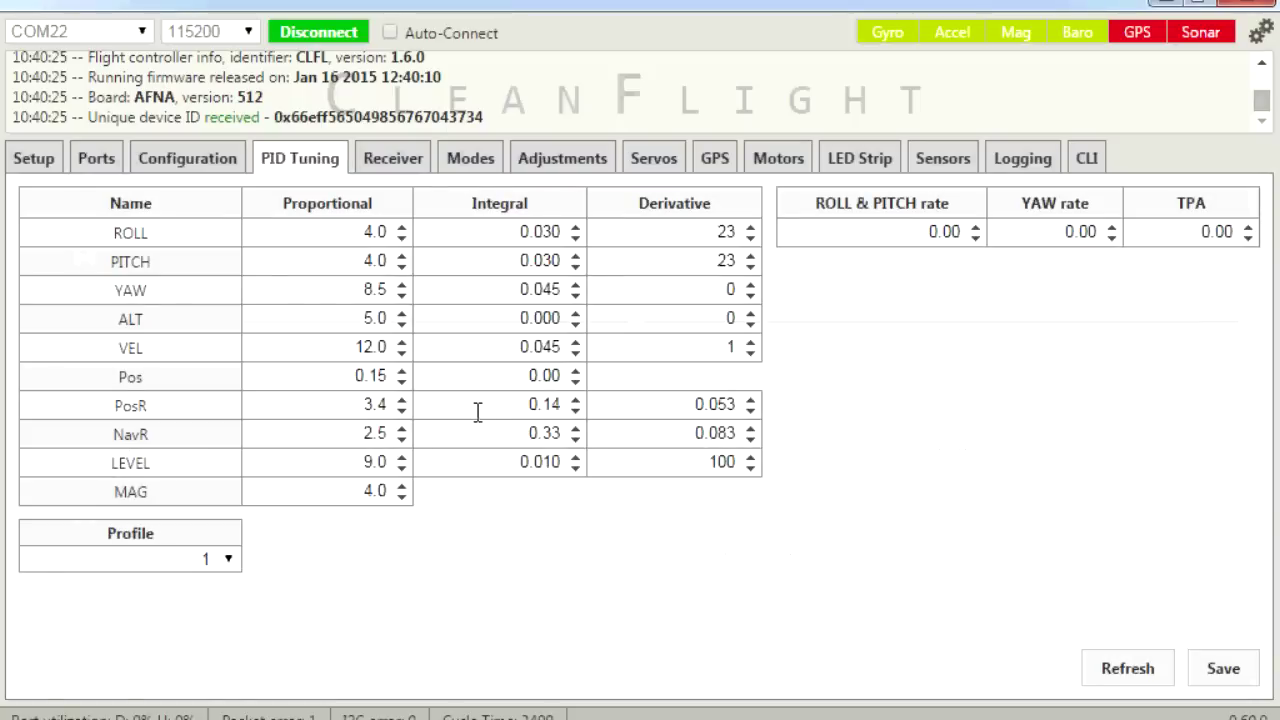
left_click(405, 174)
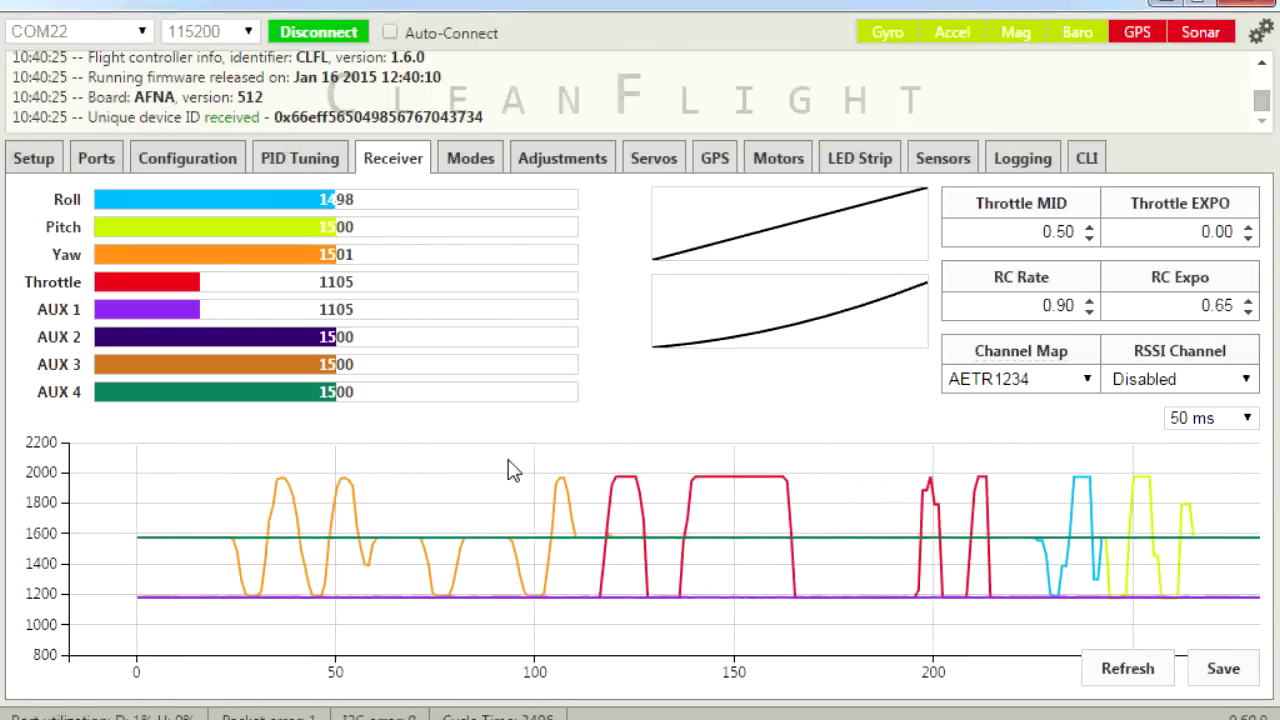
Step: Look through the flight modes that can be assigned to transmitter switches, from ARM to AUTOTUNE
left_click(479, 161)
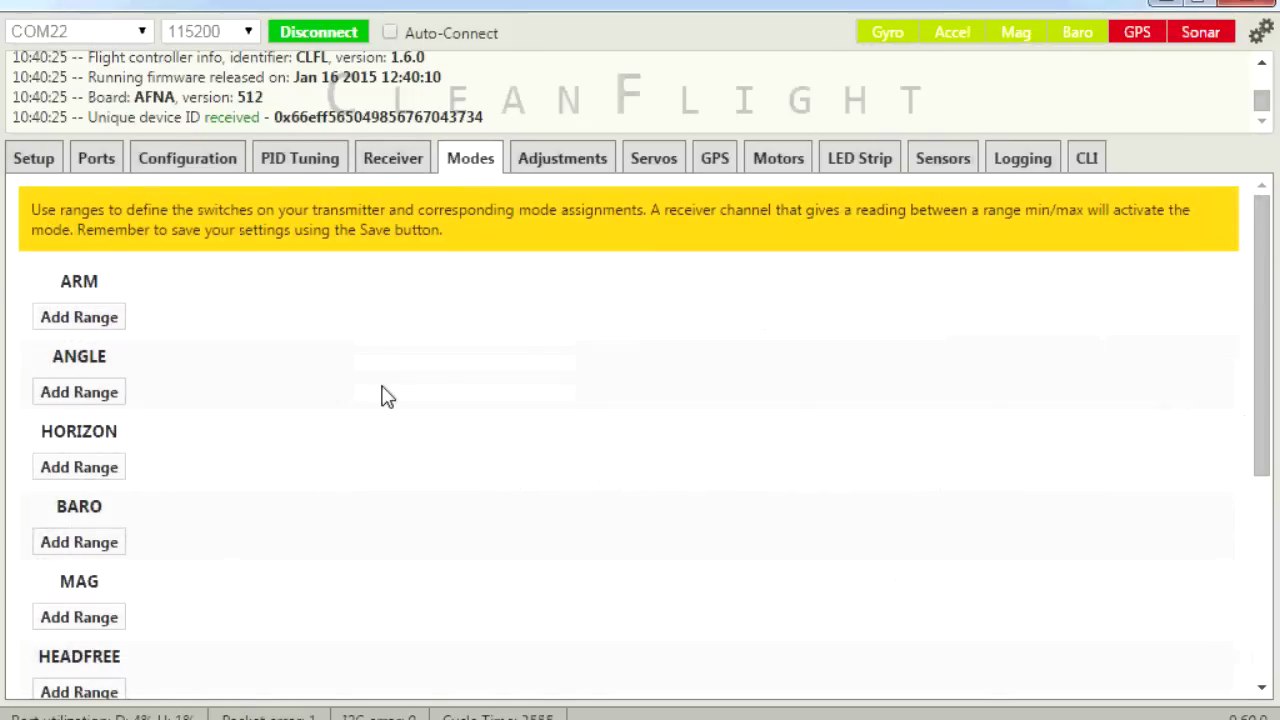
left_click_drag(1265, 399, 1220, 389)
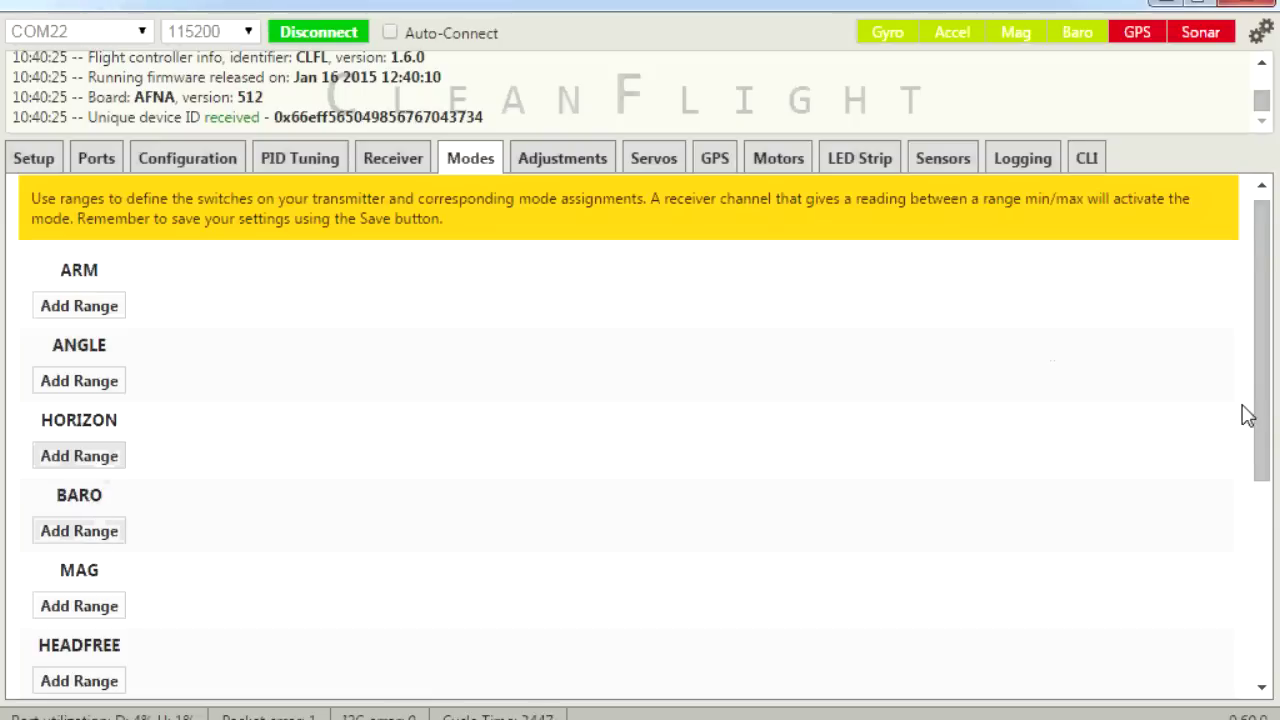
left_click_drag(1266, 428, 1265, 575)
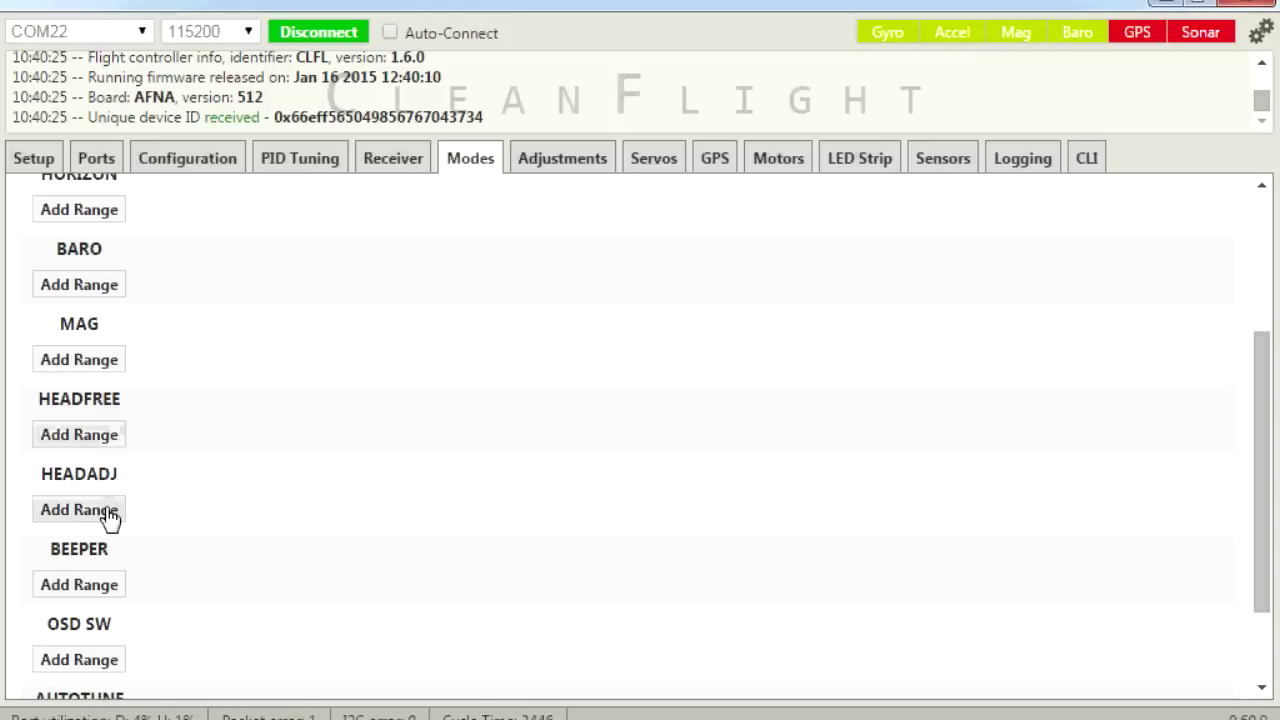
left_click_drag(1265, 553, 1266, 606)
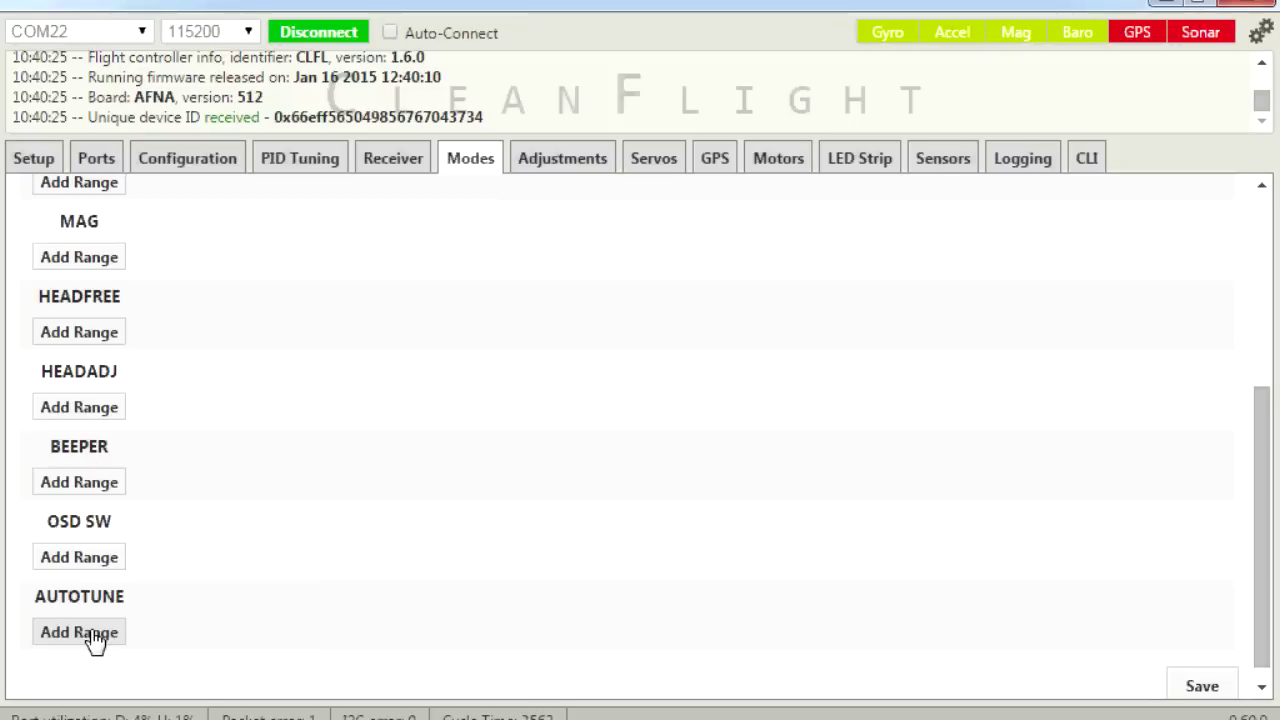
left_click_drag(1265, 645, 1269, 331)
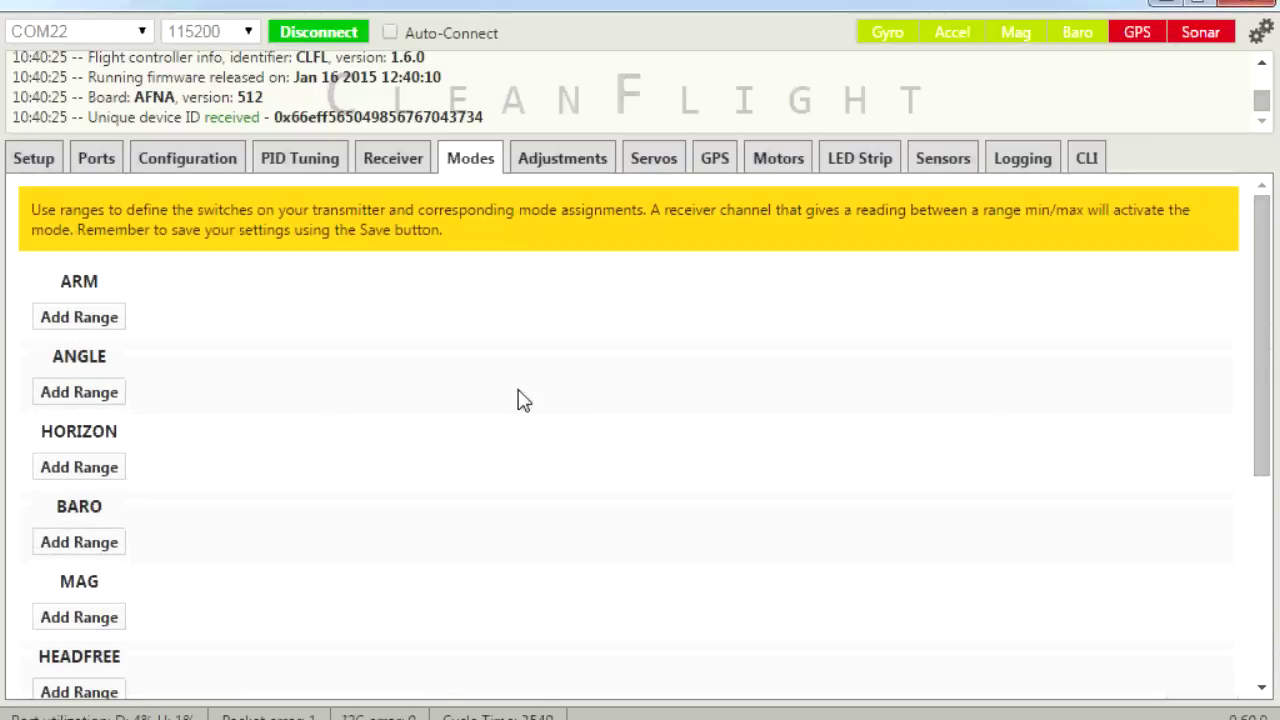
Step: Add an ANGLE mode range from 1025 to 1625 and a BARO mode range from 1300 to 1700, both on AUX 1
left_click(86, 396)
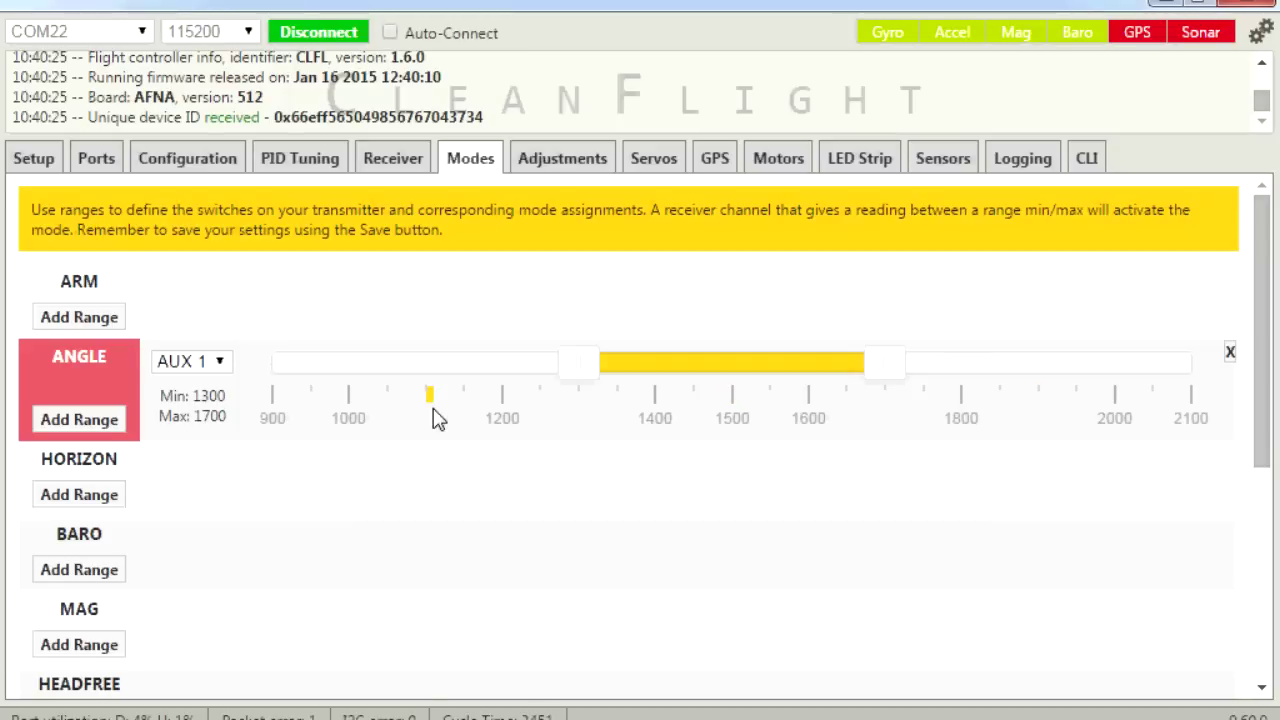
left_click_drag(588, 362, 419, 380)
left_click_drag(886, 371, 836, 380)
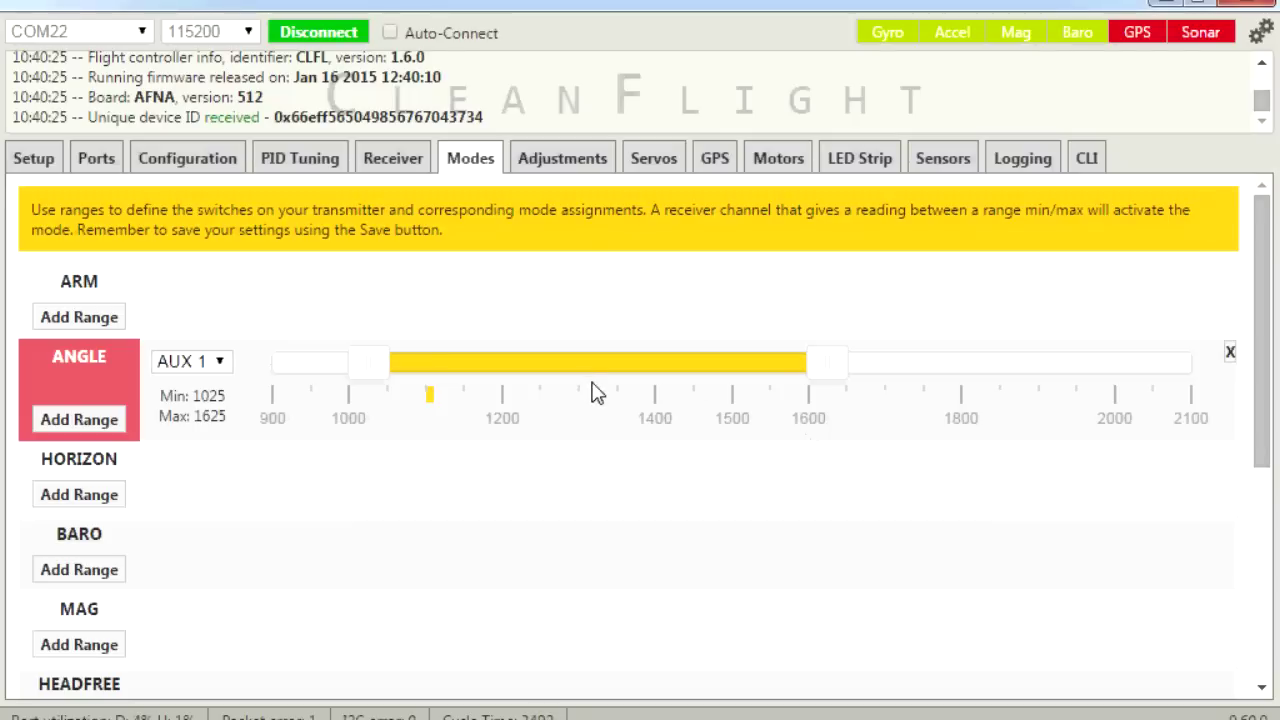
mouse_move(1268, 418)
left_mouse_down()
mouse_move(1266, 534)
mouse_move(1269, 423)
mouse_move(1271, 443)
left_mouse_up()
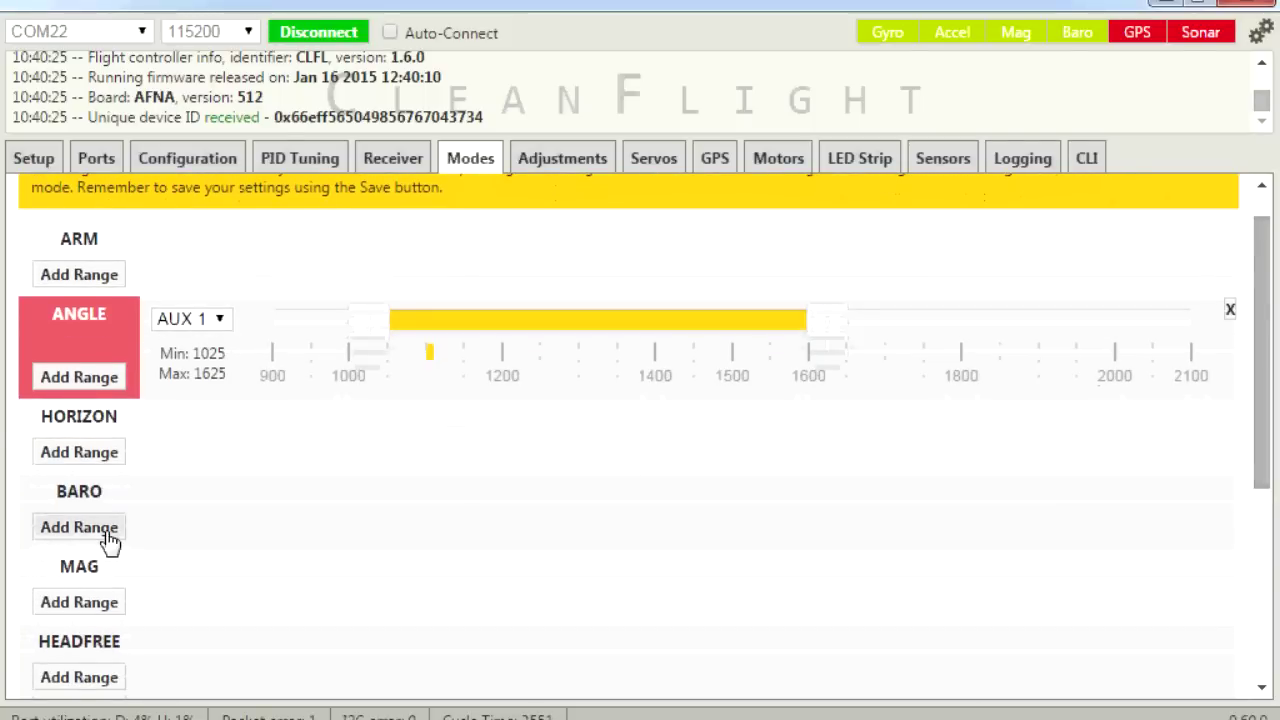
left_click(107, 531)
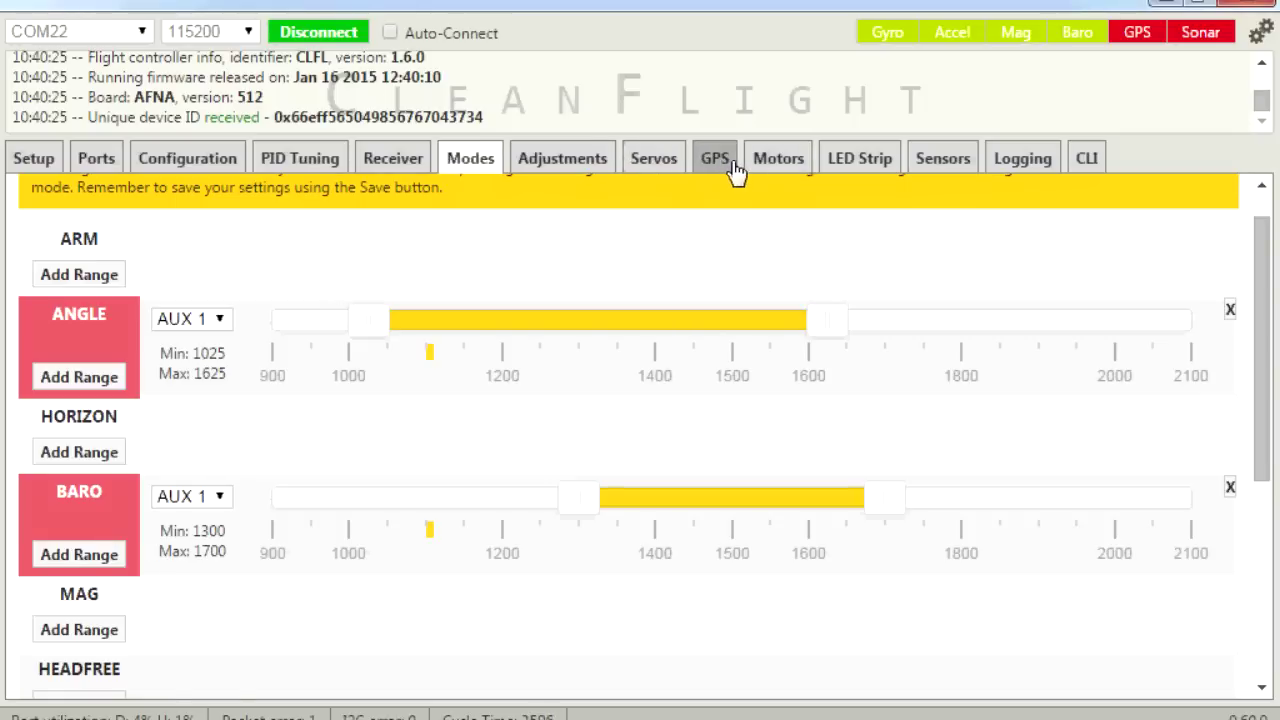
Step: Enable motor test mode, spin motor 1 up to about 1167, return it to 1000 and disable the test mode
left_click(771, 165)
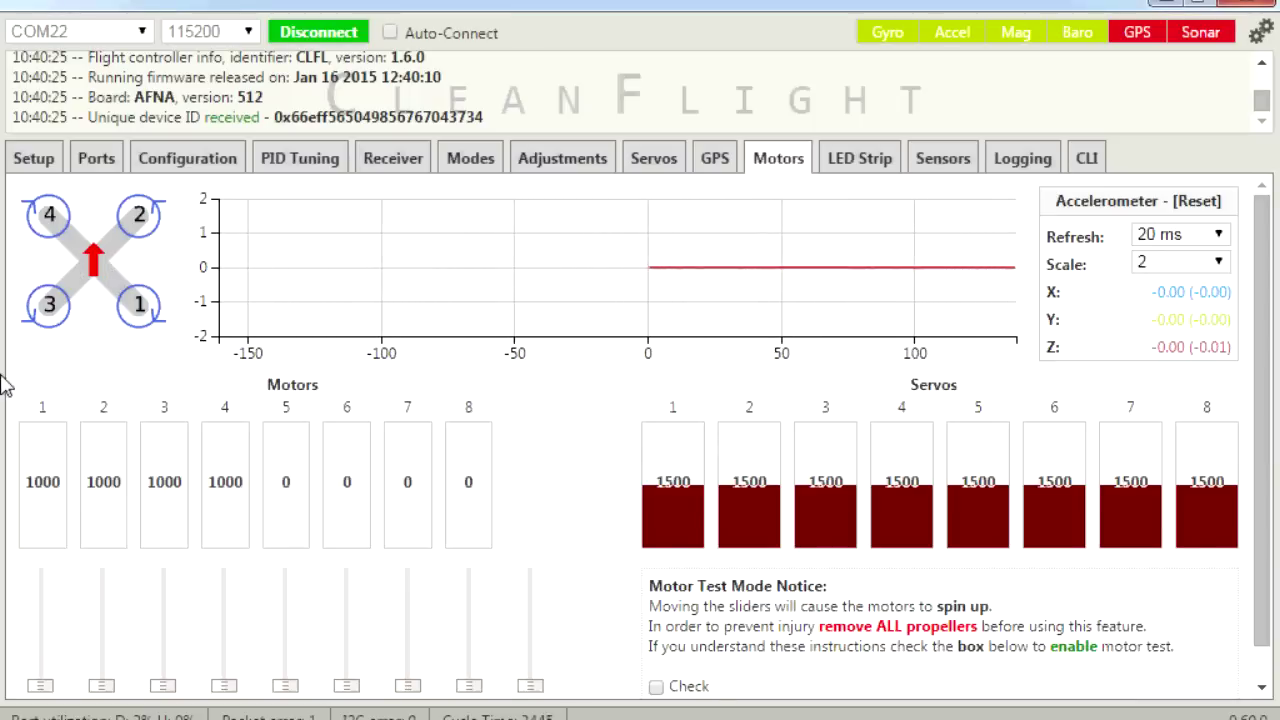
left_click(656, 687)
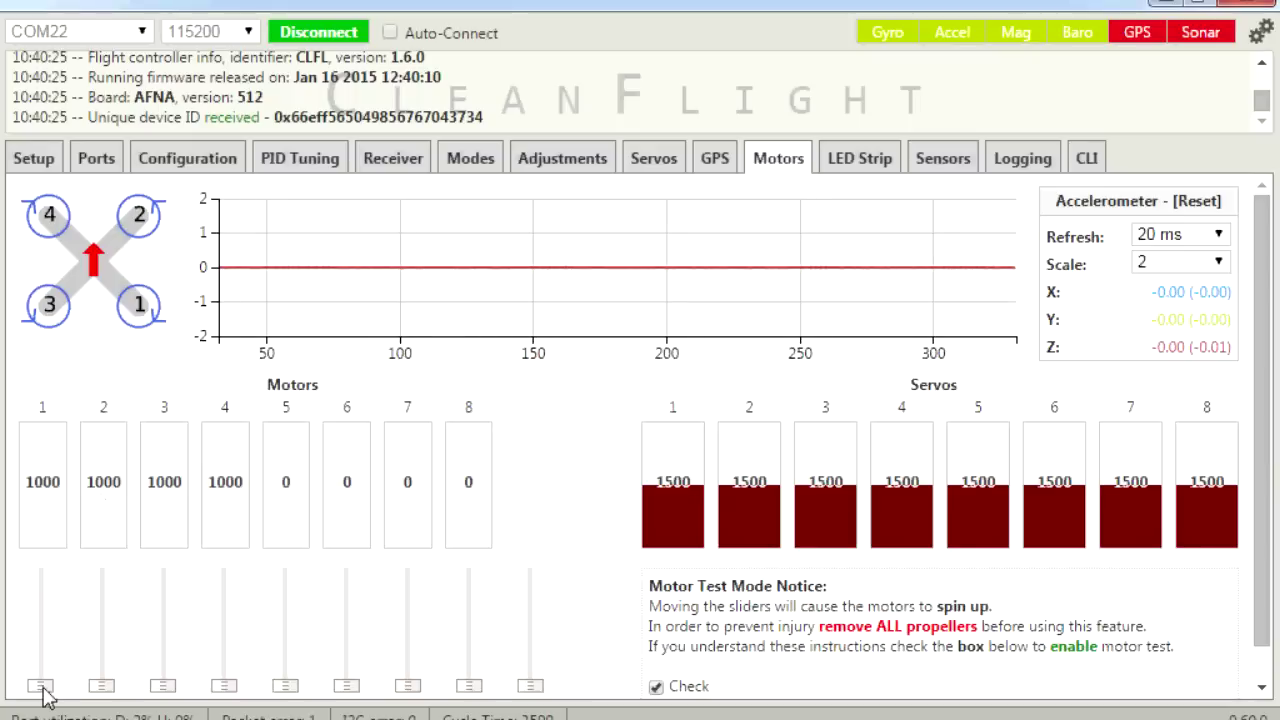
left_click_drag(43, 689, 43, 665)
mouse_move(44, 678)
left_mouse_down()
mouse_move(40, 593)
mouse_move(38, 675)
left_mouse_up()
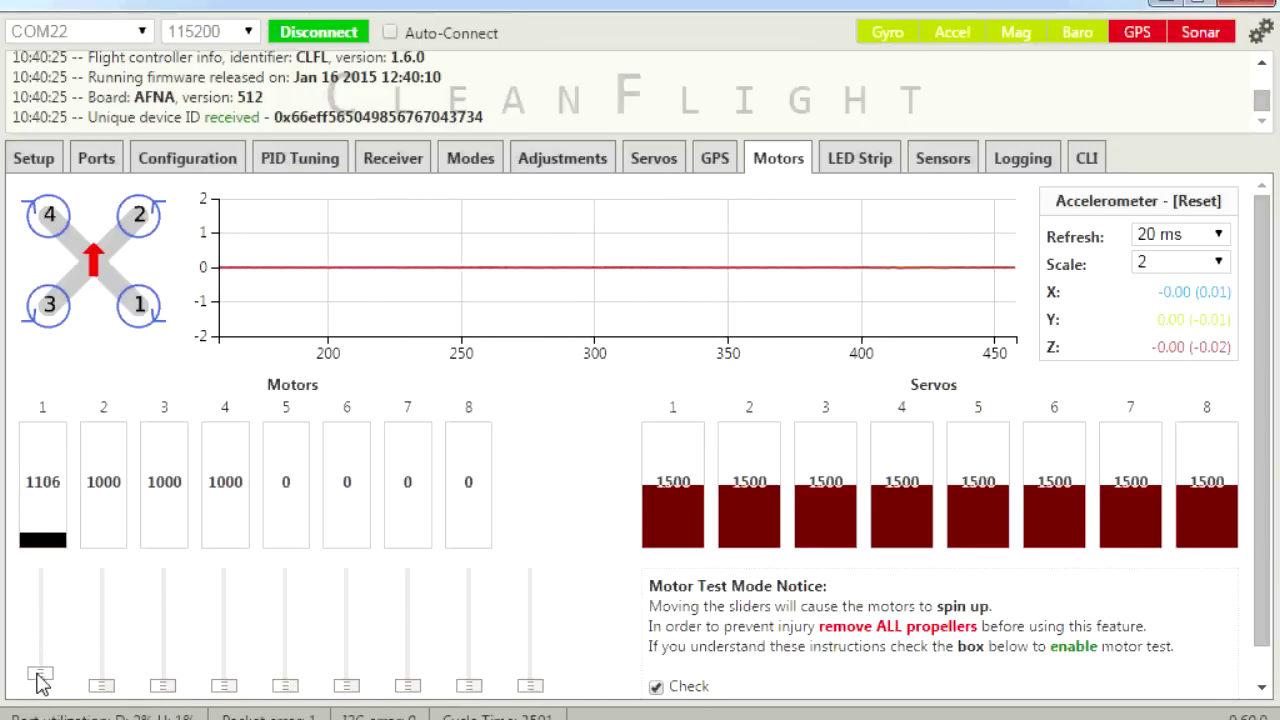
left_click_drag(40, 676, 40, 677)
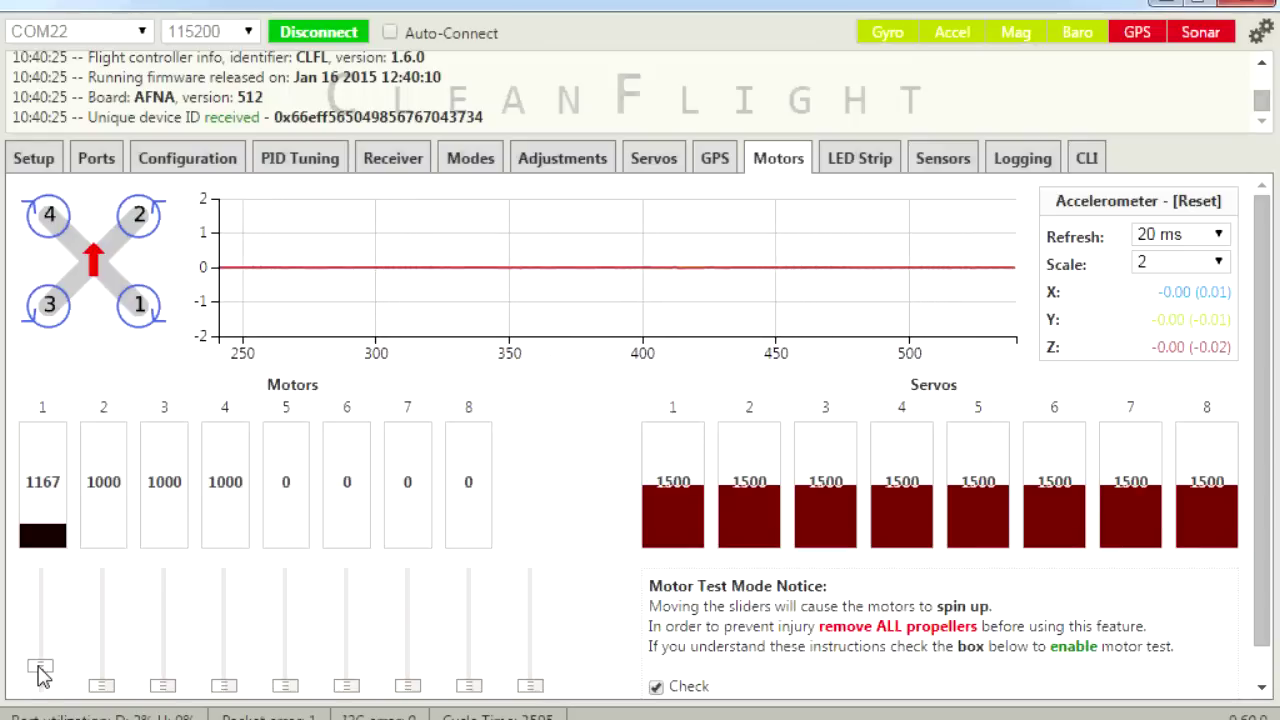
left_click_drag(40, 677, 40, 704)
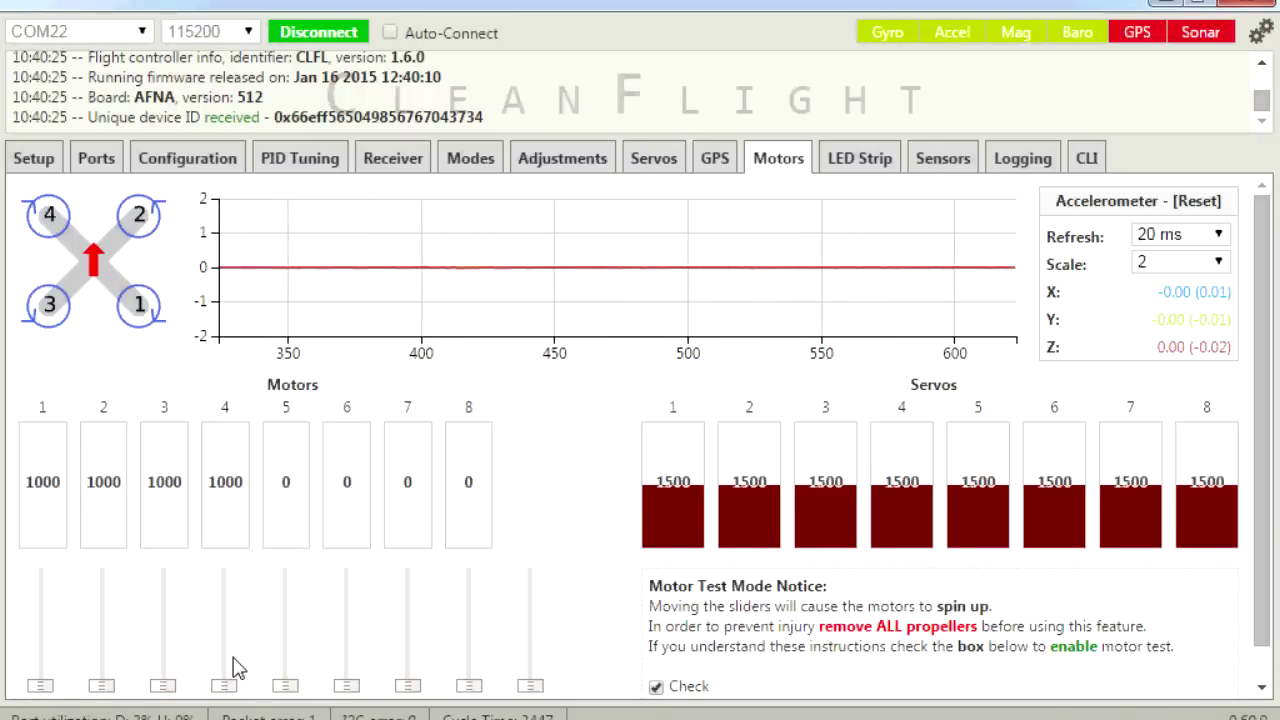
left_click(656, 687)
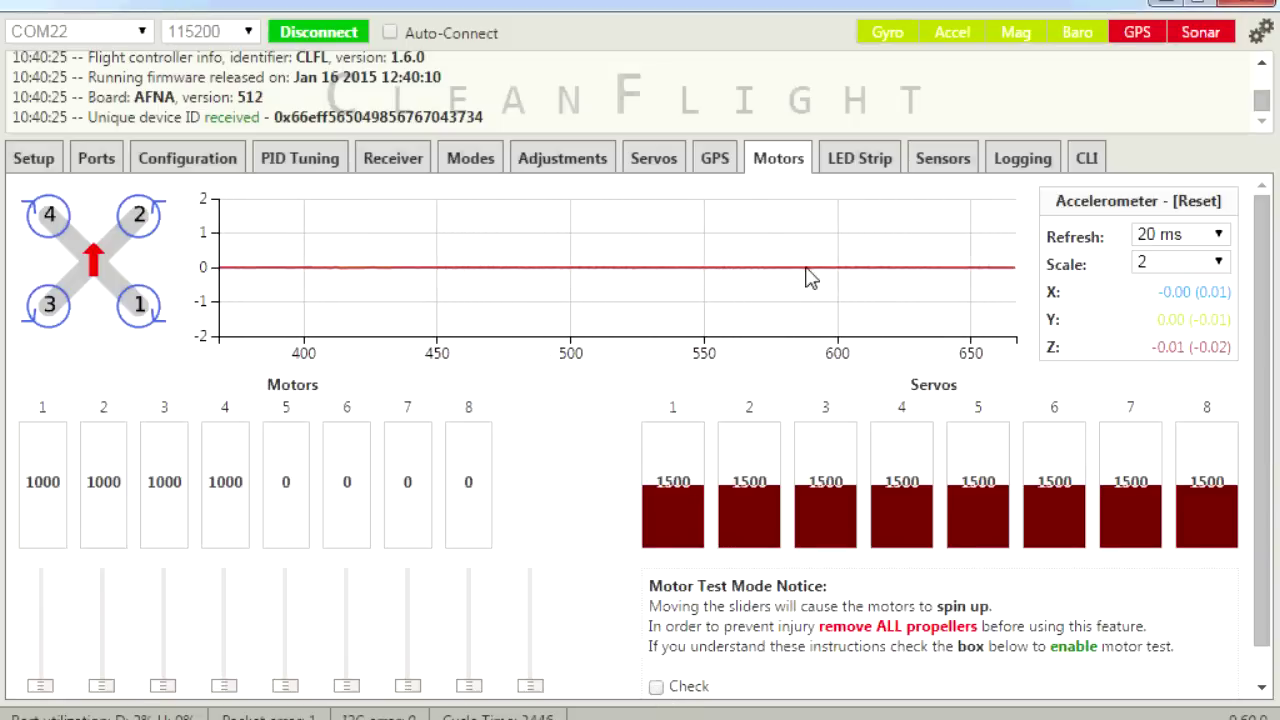
scroll(1260, 480, "down", 1)
scroll(1272, 507, "up", 1)
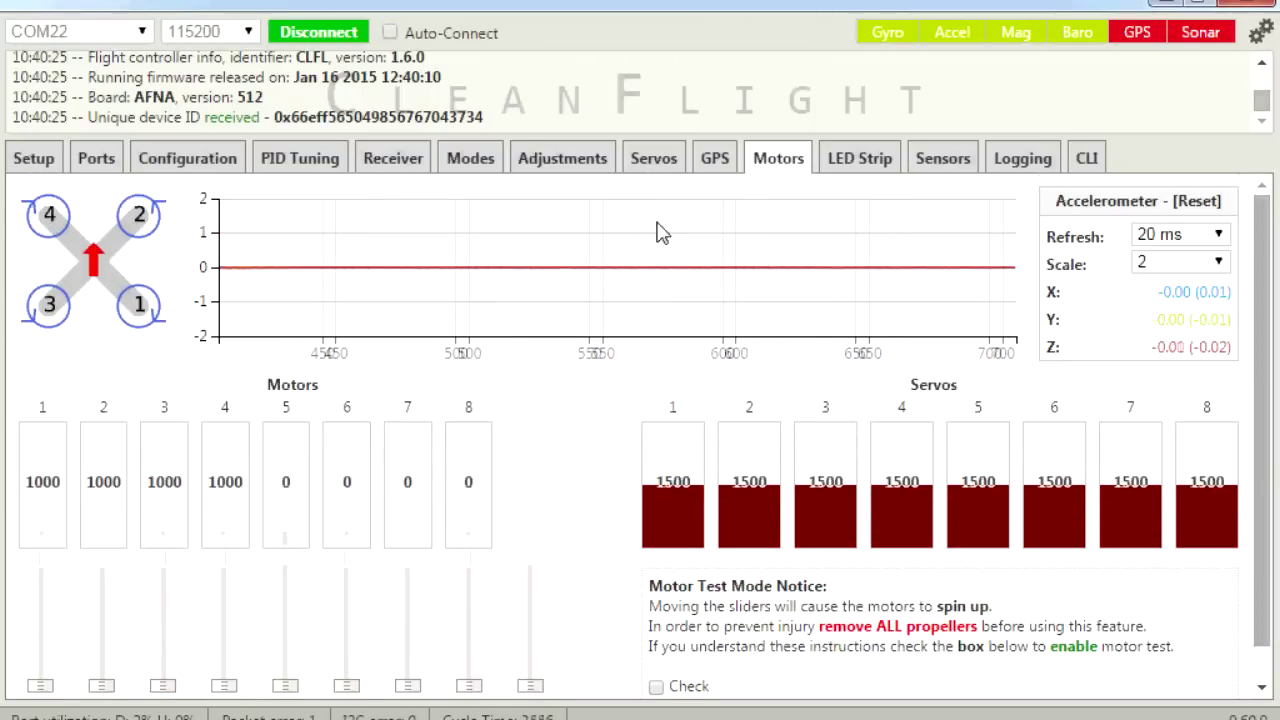